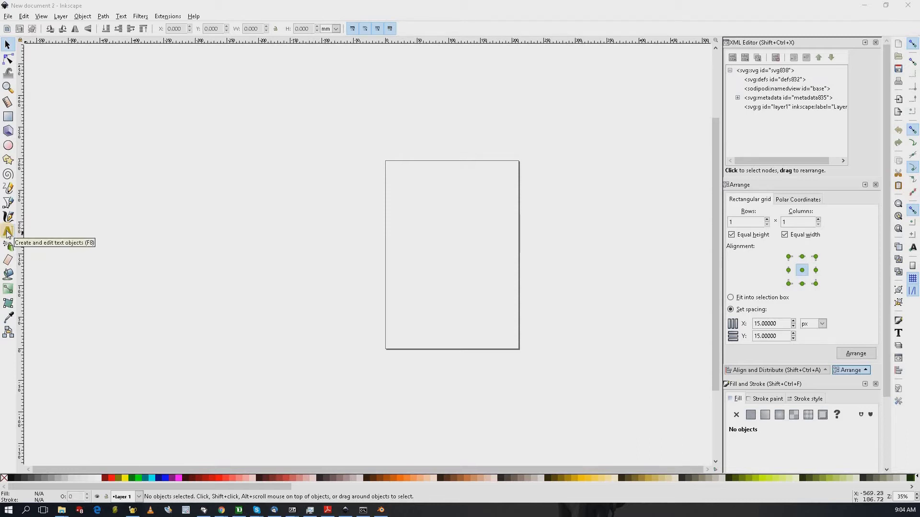
View Inkscape's About information and license text, then close it
{"action": "left_click", "coordinate": [194, 16]}
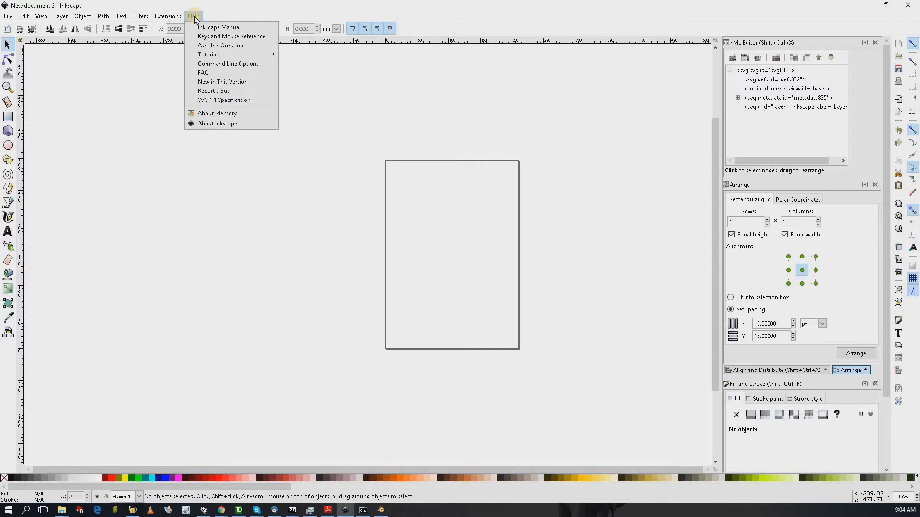
{"action": "left_click", "coordinate": [219, 124]}
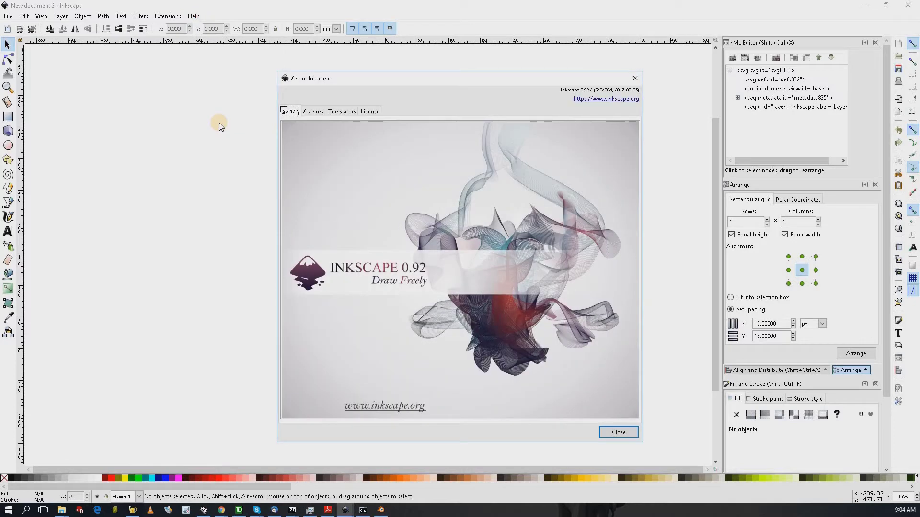
{"action": "left_click", "coordinate": [369, 111]}
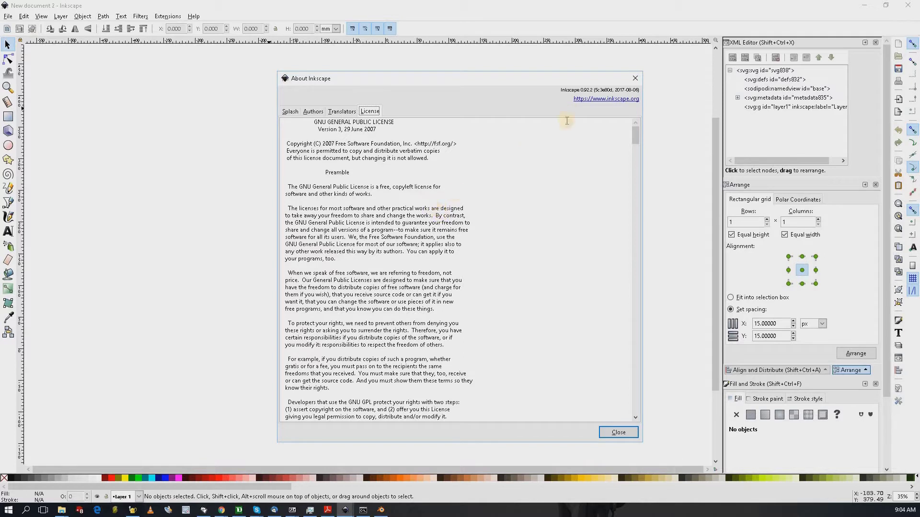
{"action": "left_click", "coordinate": [635, 76]}
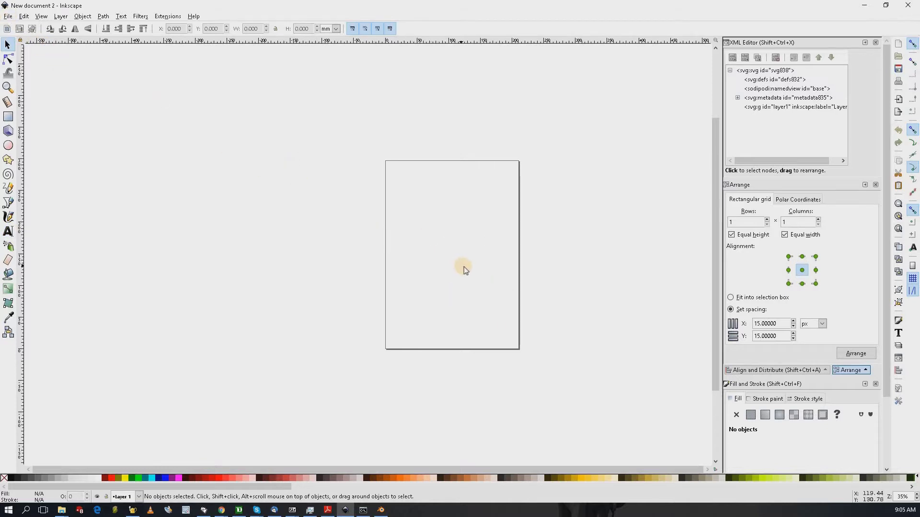
Zoom in on the empty Inkscape page
{"action": "scroll", "coordinate": [466, 272], "scroll_direction": "up", "scroll_amount": 1}
{"action": "scroll", "coordinate": [466, 272], "scroll_direction": "down", "scroll_amount": 1}
{"action": "scroll", "coordinate": [466, 272], "scroll_direction": "up", "scroll_amount": 2, "text": "ctrl"}
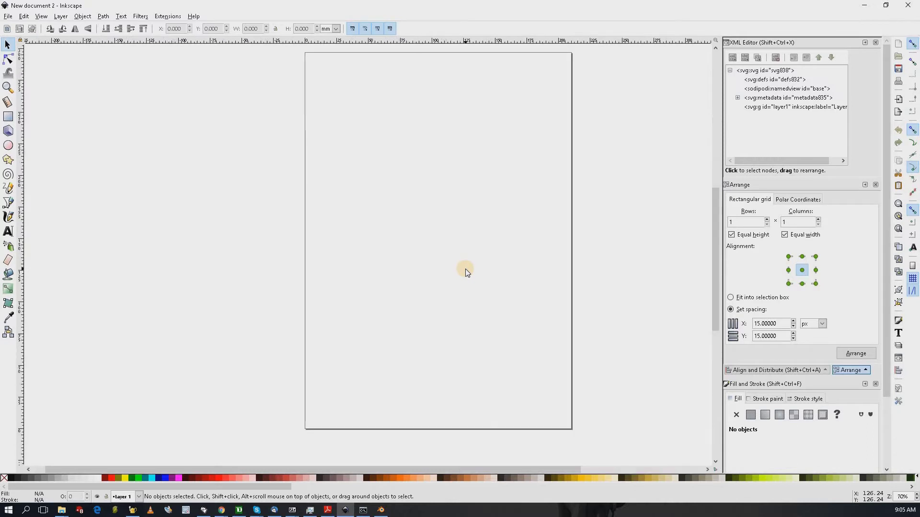
{"action": "scroll", "coordinate": [466, 271], "scroll_direction": "down", "scroll_amount": 1, "text": "ctrl"}
{"action": "scroll", "coordinate": [466, 272], "scroll_direction": "up", "scroll_amount": 1, "text": "ctrl"}
{"action": "left_click", "coordinate": [466, 271]}
Set the document page to width 200 and height 100 mm in landscape orientation
{"action": "left_click", "coordinate": [7, 18]}
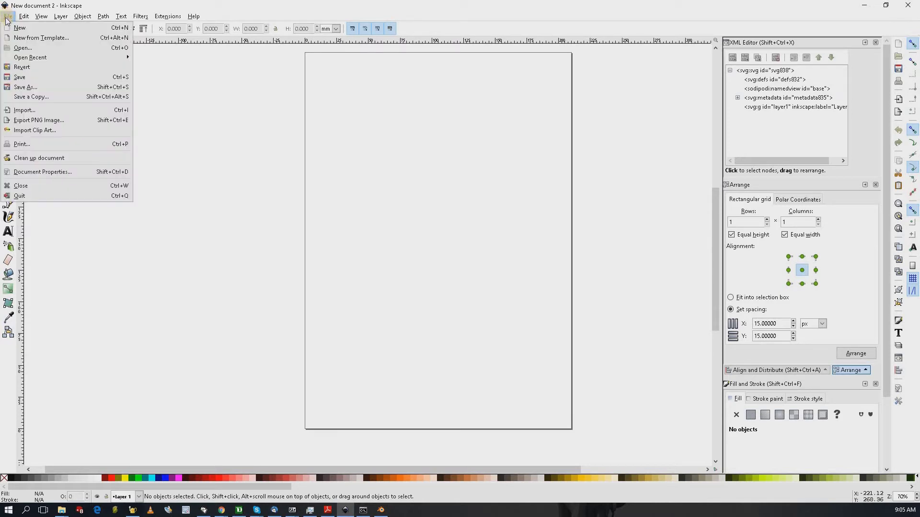
{"action": "left_click", "coordinate": [53, 172]}
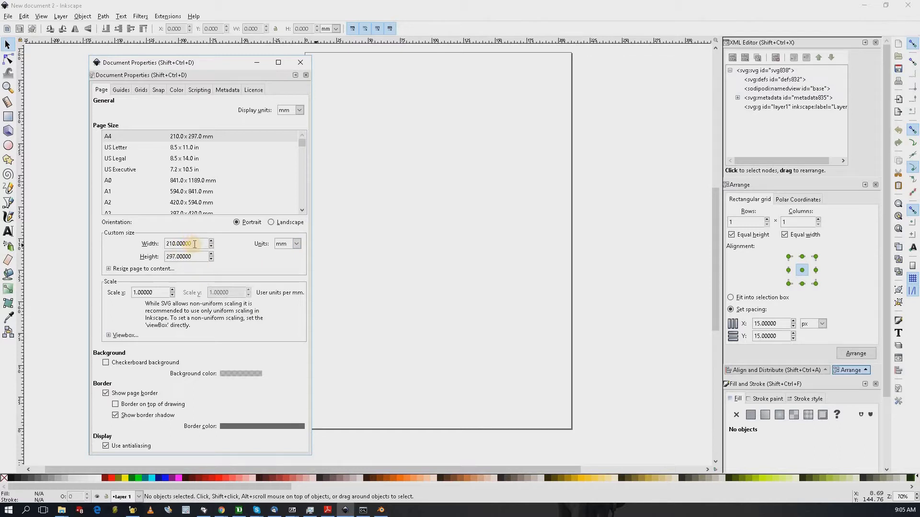
{"action": "left_click_drag", "start_coordinate": [195, 245], "coordinate": [130, 244]}
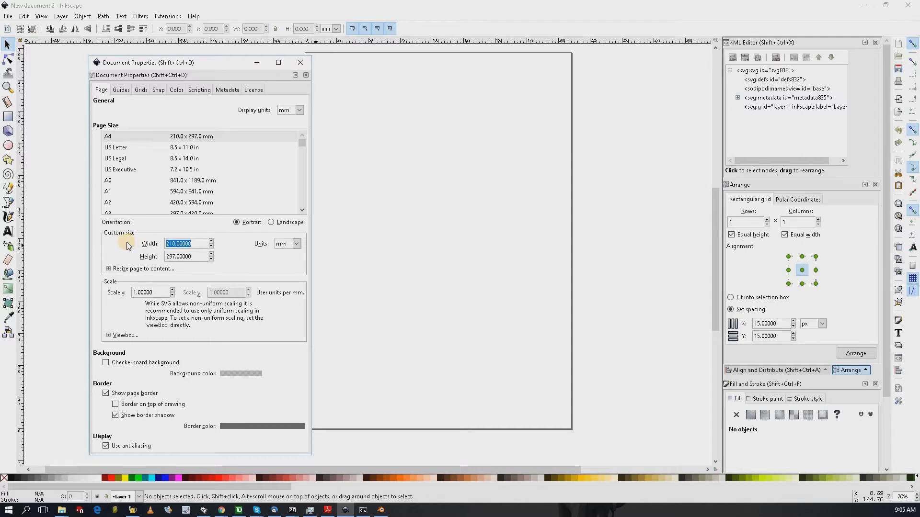
{"action": "type", "text": "200"}
{"action": "left_click_drag", "start_coordinate": [197, 256], "coordinate": [123, 259]}
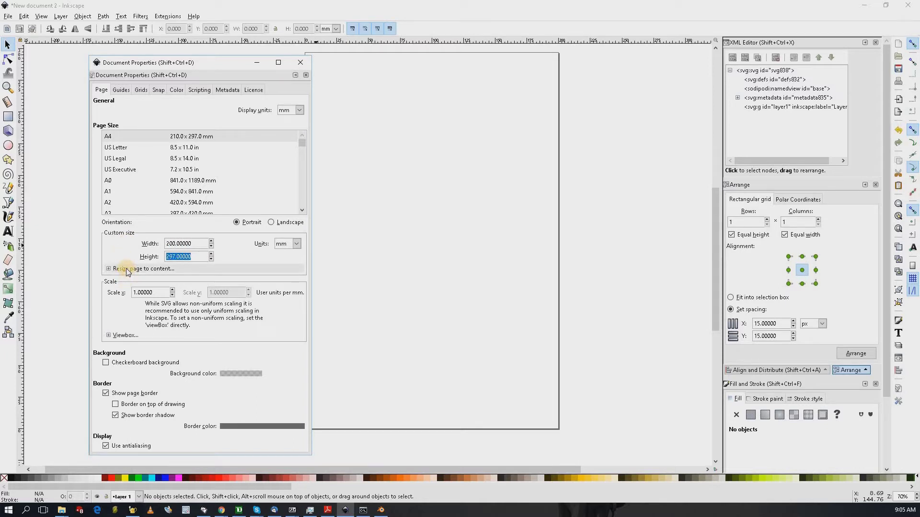
{"action": "type", "text": "100"}
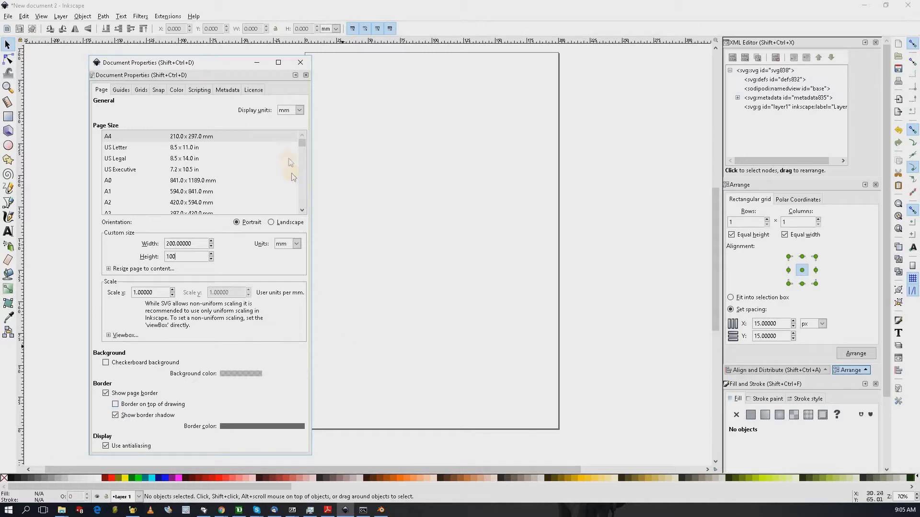
{"action": "left_click_drag", "start_coordinate": [303, 151], "coordinate": [302, 172]}
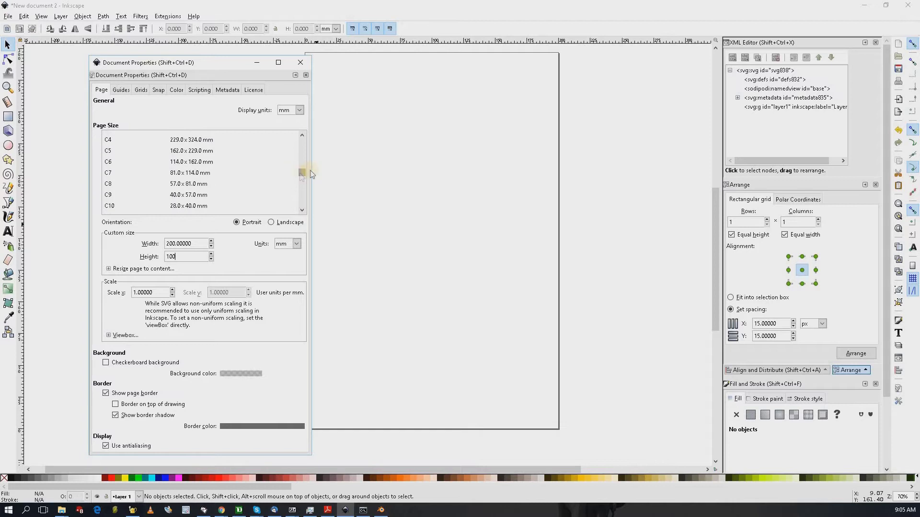
{"action": "left_click", "coordinate": [342, 166]}
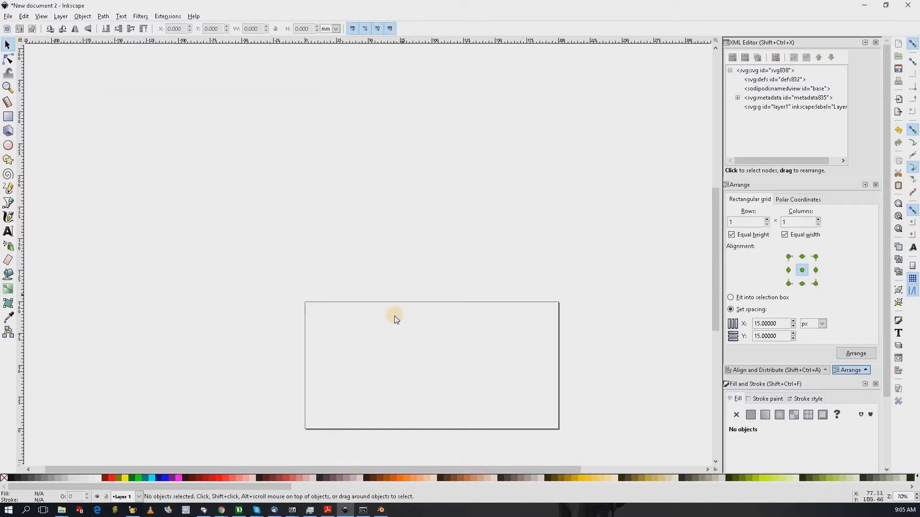
{"action": "scroll", "coordinate": [420, 352], "scroll_direction": "down", "scroll_amount": 5}
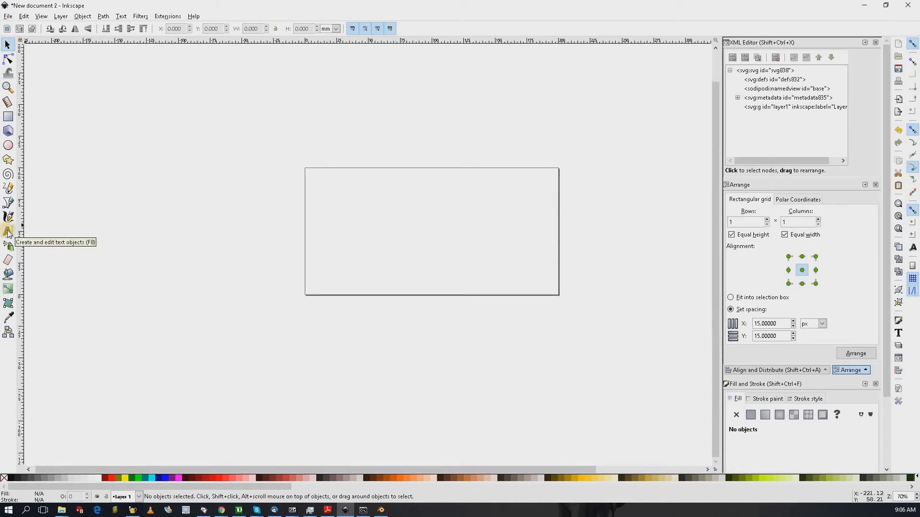
{"action": "left_click", "coordinate": [8, 232]}
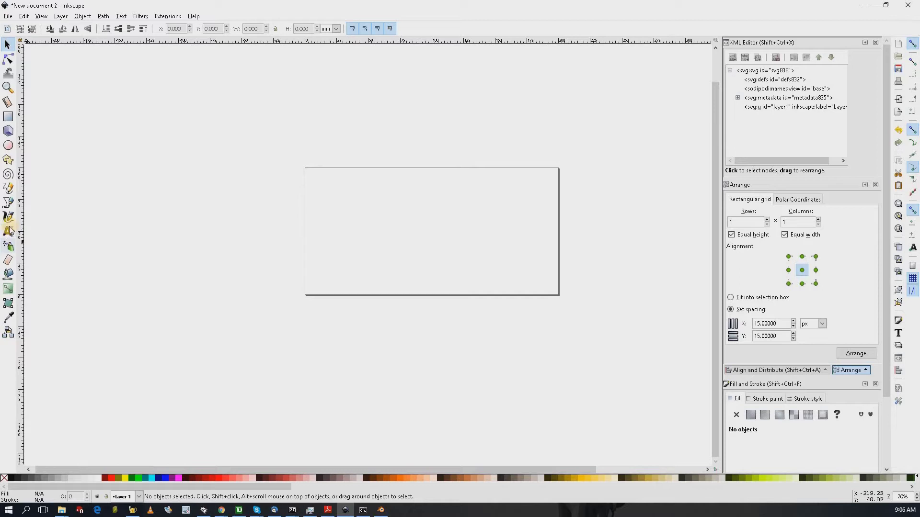
{"action": "left_click", "coordinate": [327, 251]}
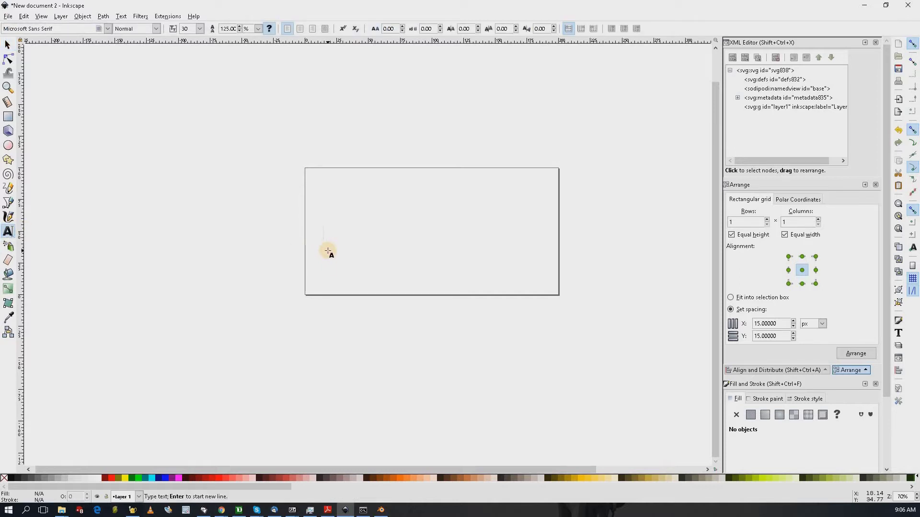
{"action": "type", "text": "A"}
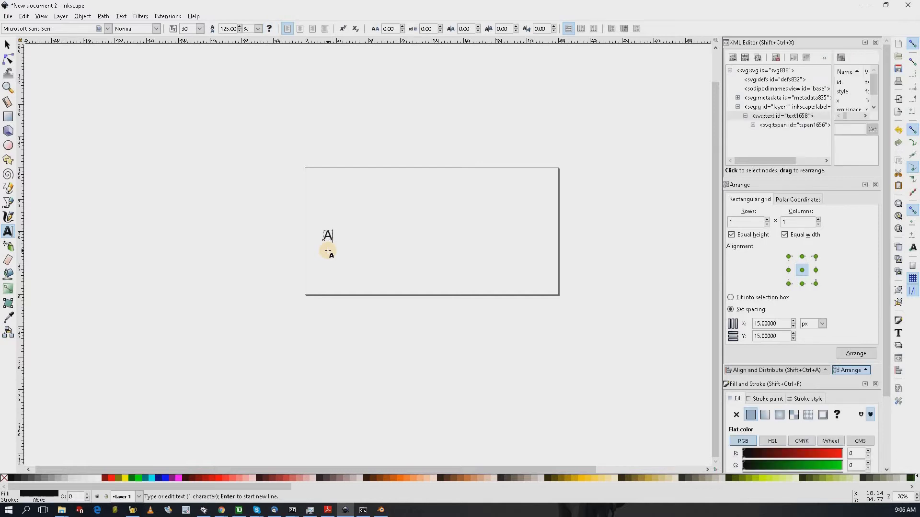
{"action": "type", "text": "lain"}
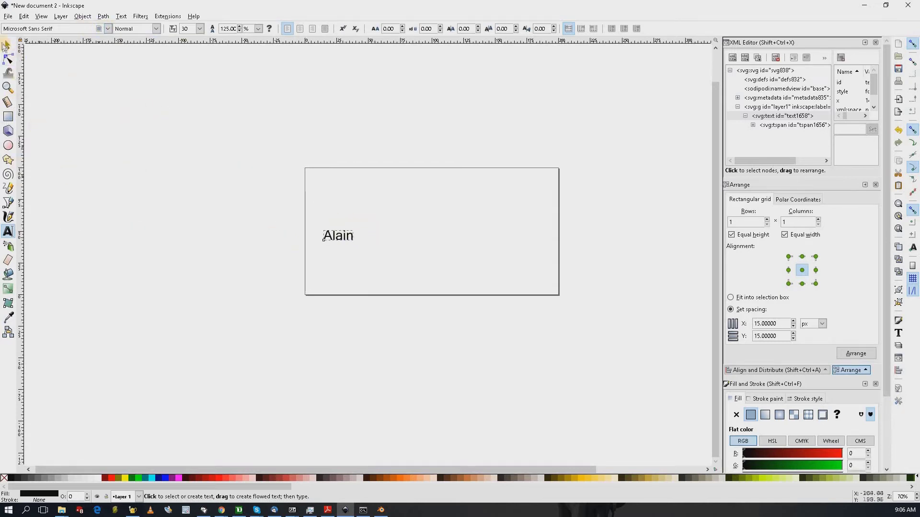
{"action": "key", "text": "F1"}
{"action": "left_click_drag", "start_coordinate": [357, 226], "coordinate": [527, 183]}
{"action": "left_click_drag", "start_coordinate": [522, 244], "coordinate": [544, 282]}
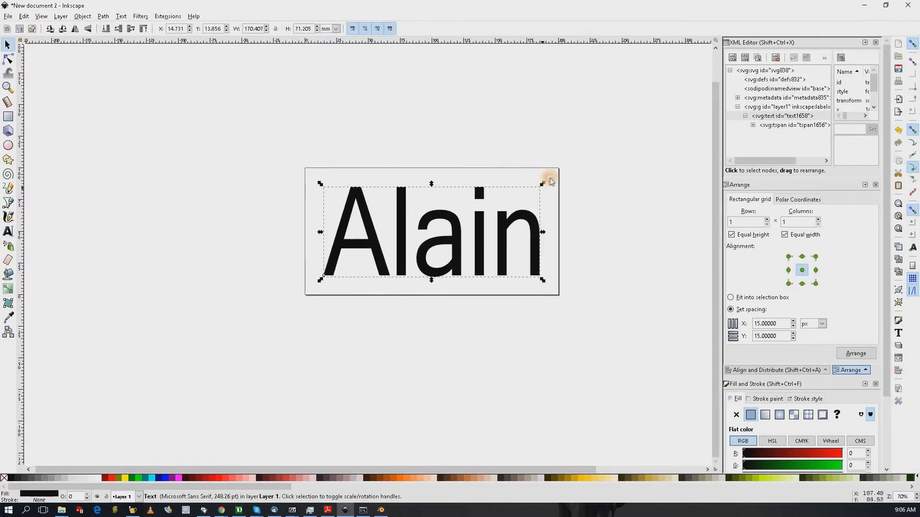
{"action": "left_click_drag", "start_coordinate": [545, 181], "coordinate": [511, 188]}
{"action": "left_click_drag", "start_coordinate": [317, 179], "coordinate": [315, 177]}
{"action": "left_click_drag", "start_coordinate": [431, 281], "coordinate": [429, 287]}
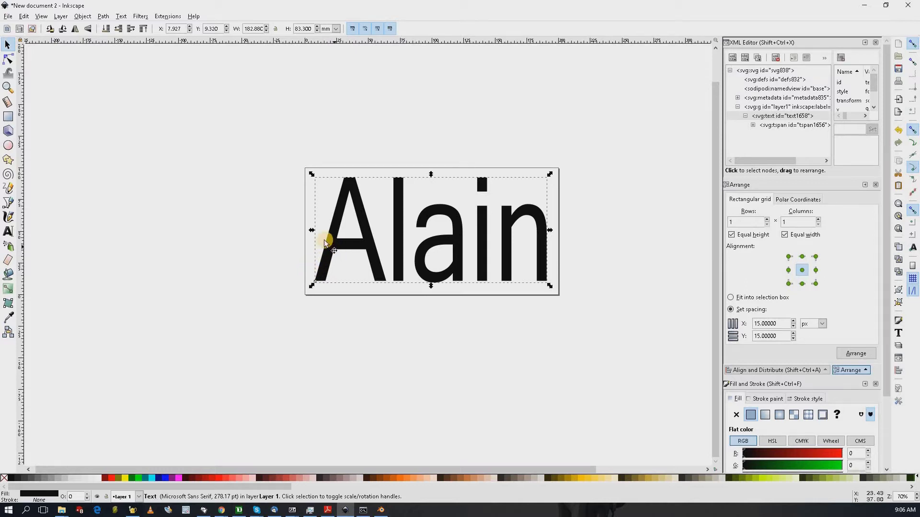
{"action": "key", "text": "Delete"}
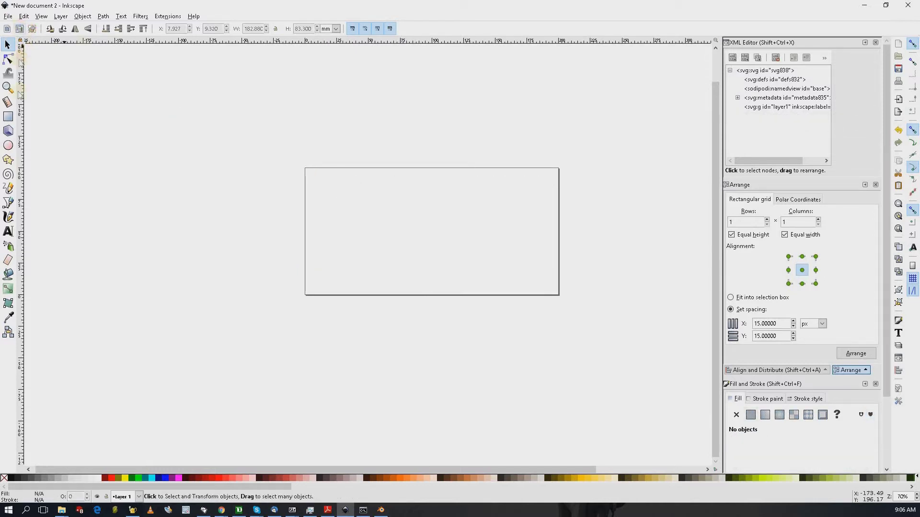
Choose Liberation Serif as the Text tool font and start a new text on the page's left side
{"action": "left_click", "coordinate": [7, 231]}
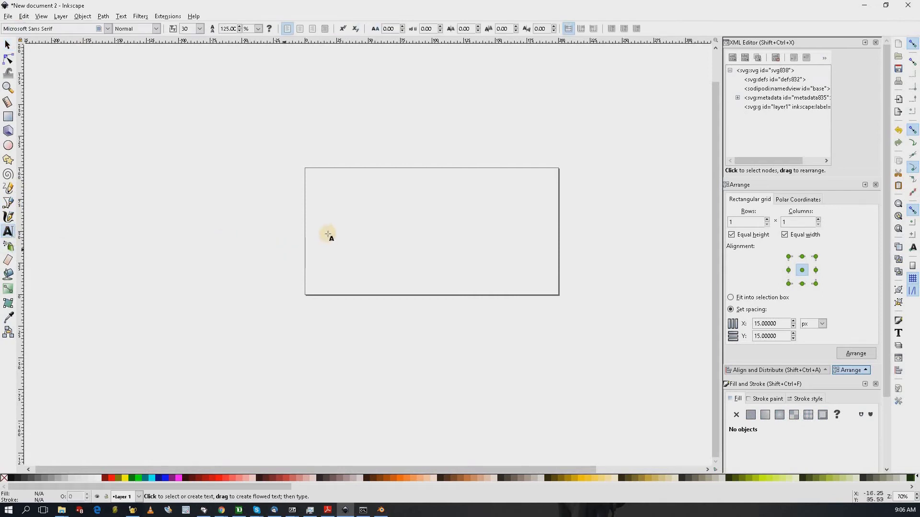
{"action": "left_click", "coordinate": [108, 29]}
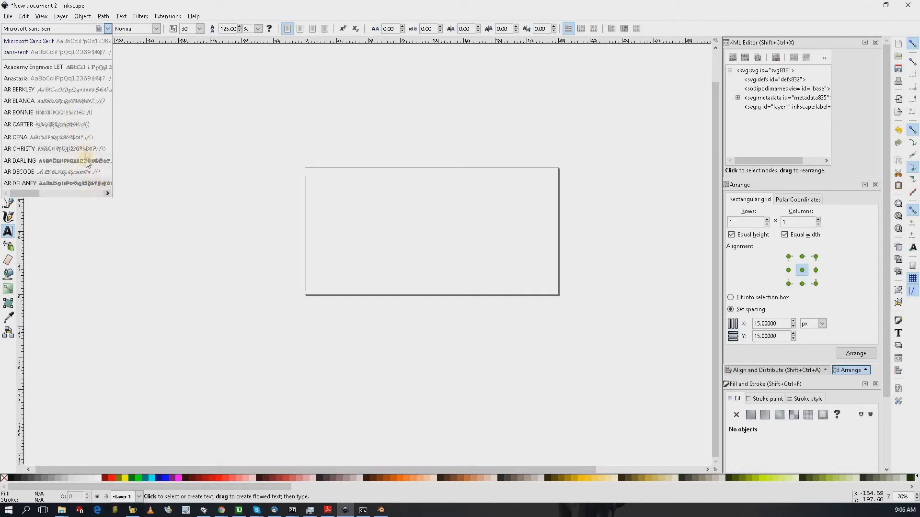
{"action": "left_click", "coordinate": [64, 101]}
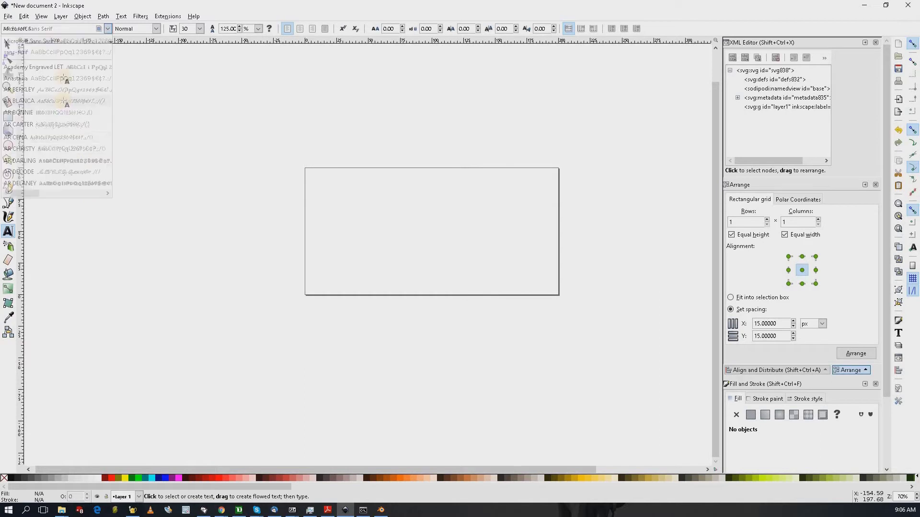
{"action": "left_click", "coordinate": [107, 28]}
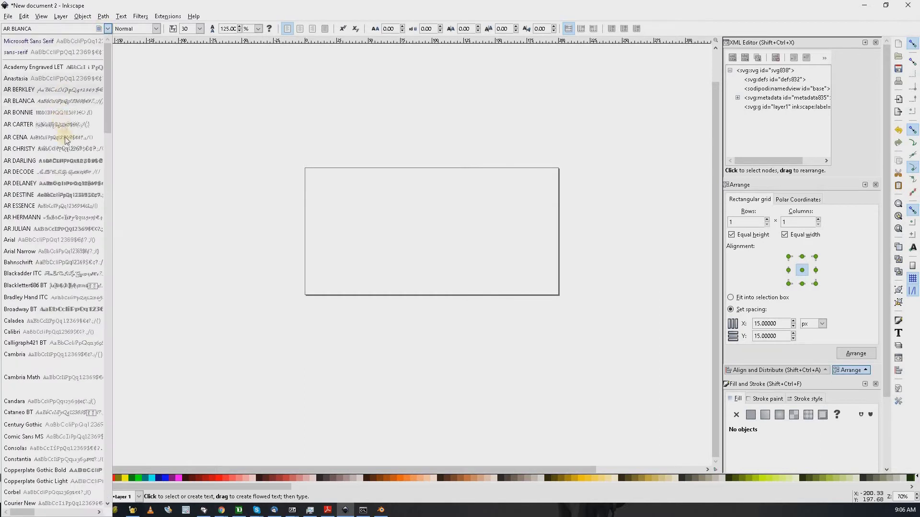
{"action": "scroll", "coordinate": [67, 156], "scroll_direction": "down", "scroll_amount": 15}
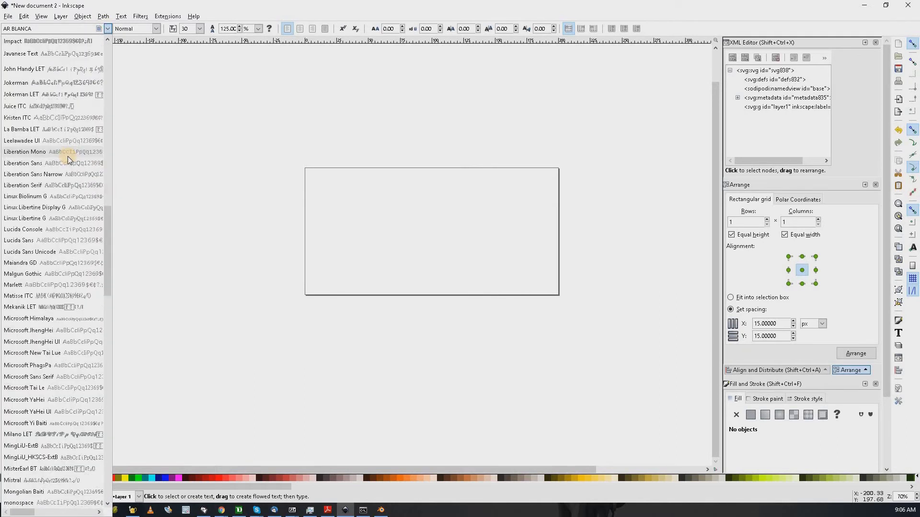
{"action": "scroll", "coordinate": [68, 157], "scroll_direction": "down", "scroll_amount": 6}
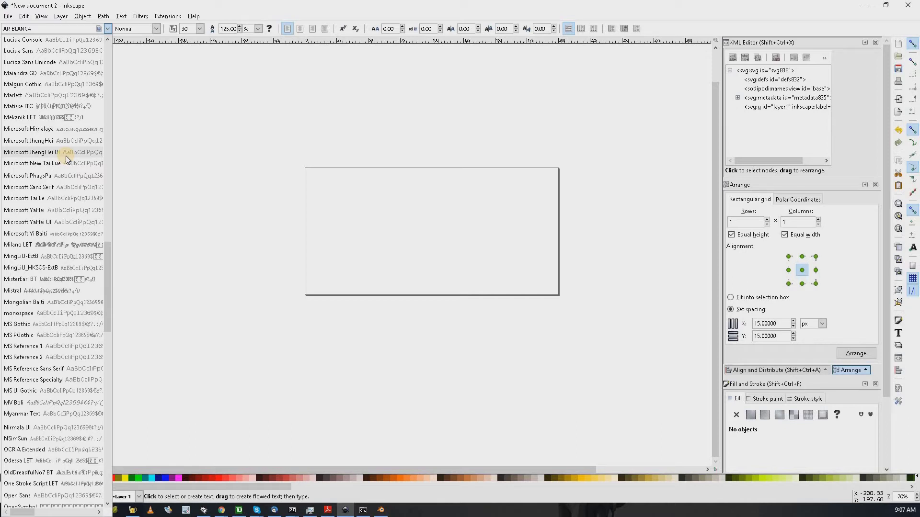
{"action": "scroll", "coordinate": [66, 156], "scroll_direction": "up", "scroll_amount": 3}
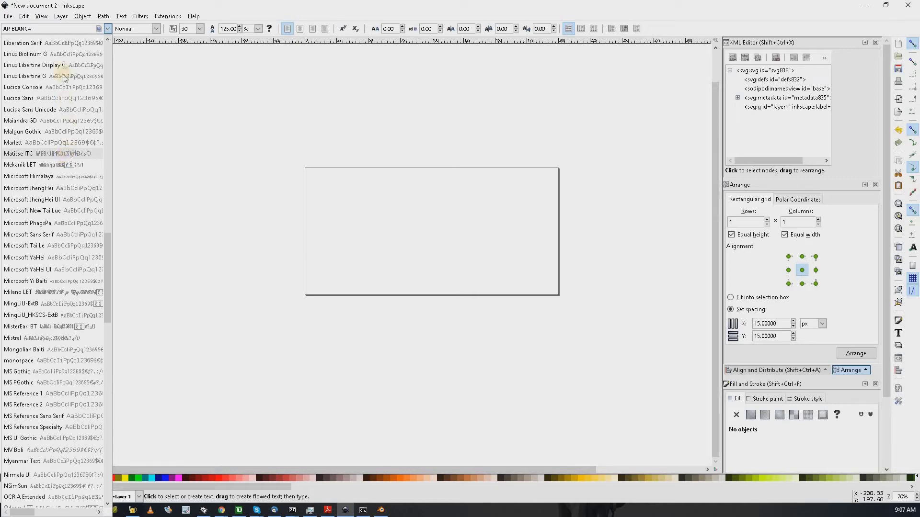
{"action": "left_click", "coordinate": [71, 42]}
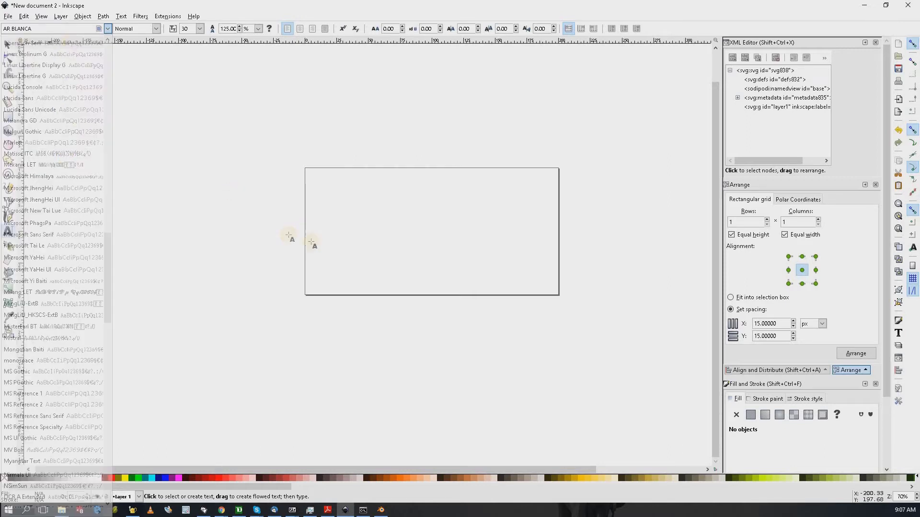
{"action": "left_click", "coordinate": [323, 220]}
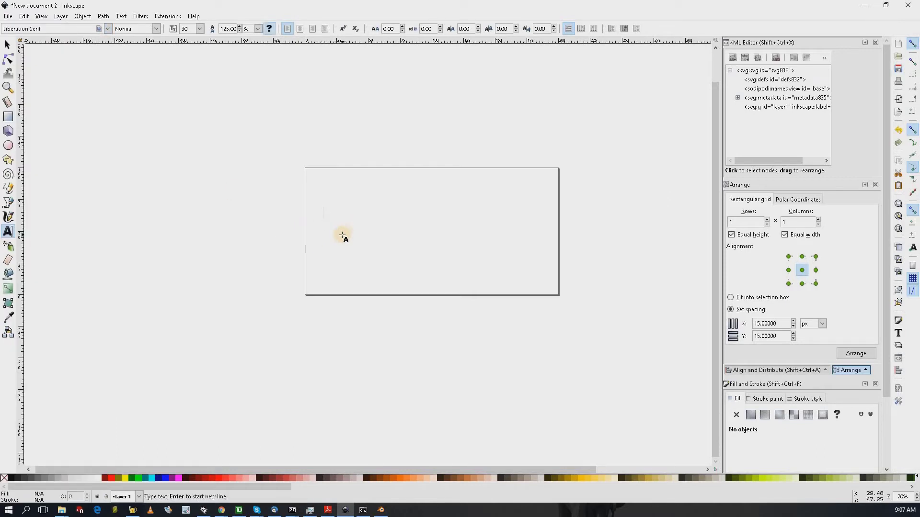
Type 'Alain' and scale it up to fill the page width and height
{"action": "type", "text": "Alain"}
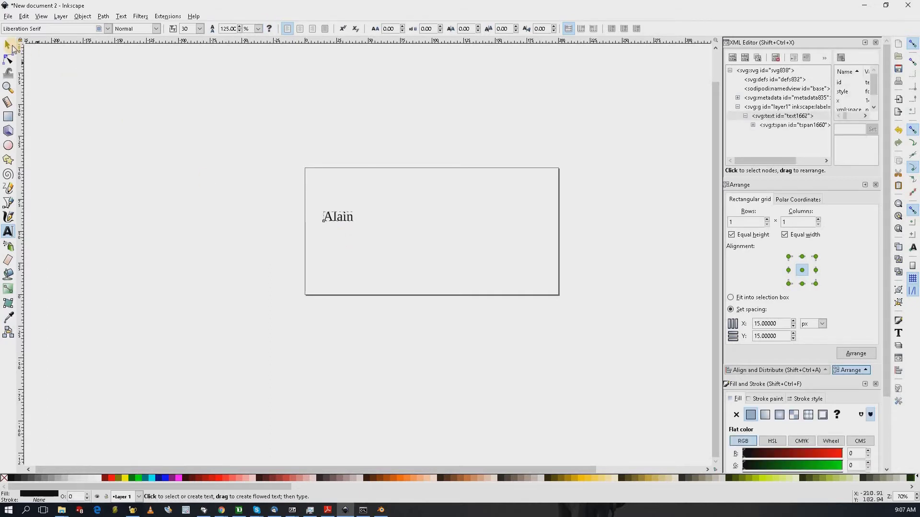
{"action": "key", "text": "F1"}
{"action": "left_click_drag", "start_coordinate": [357, 208], "coordinate": [547, 272]}
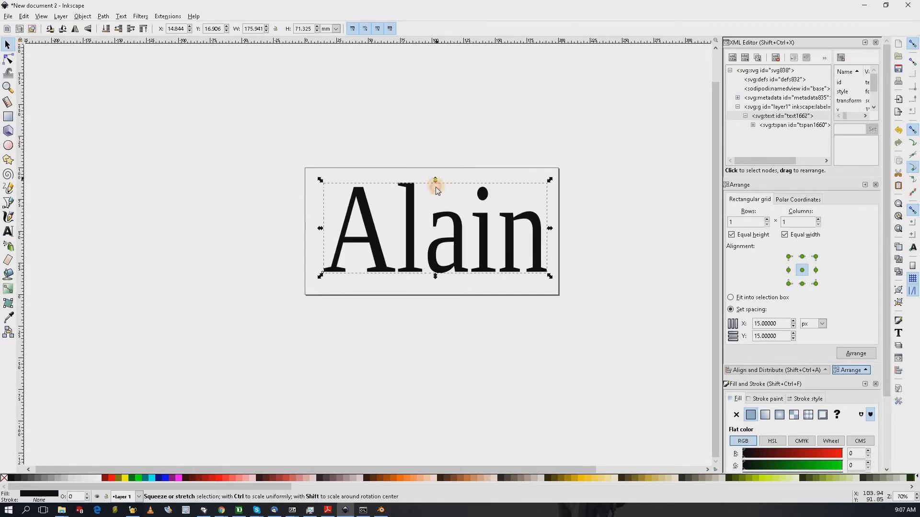
{"action": "left_click_drag", "start_coordinate": [436, 187], "coordinate": [437, 181]}
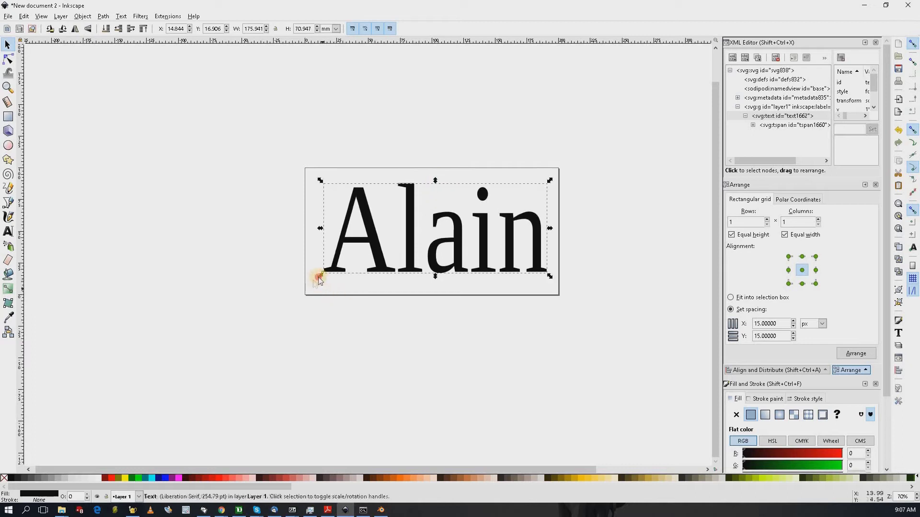
{"action": "left_click_drag", "start_coordinate": [319, 274], "coordinate": [310, 286]}
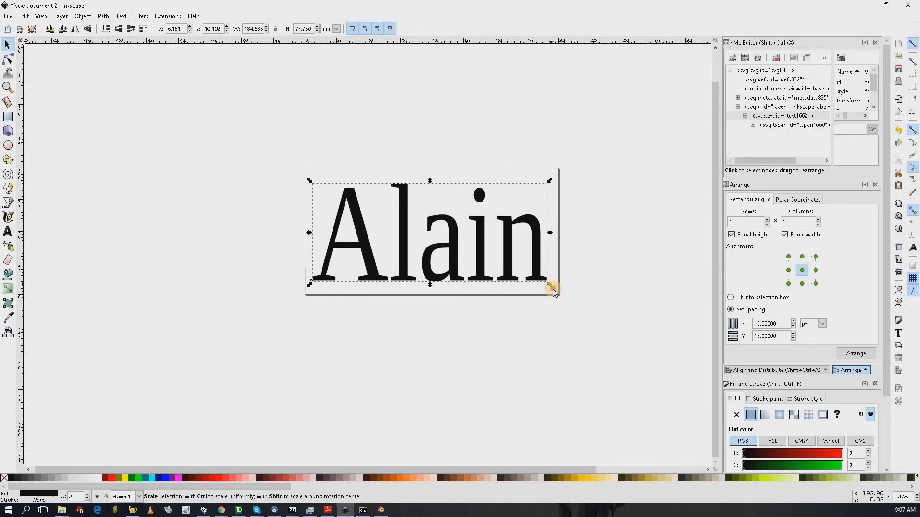
{"action": "left_click_drag", "start_coordinate": [551, 286], "coordinate": [553, 289]}
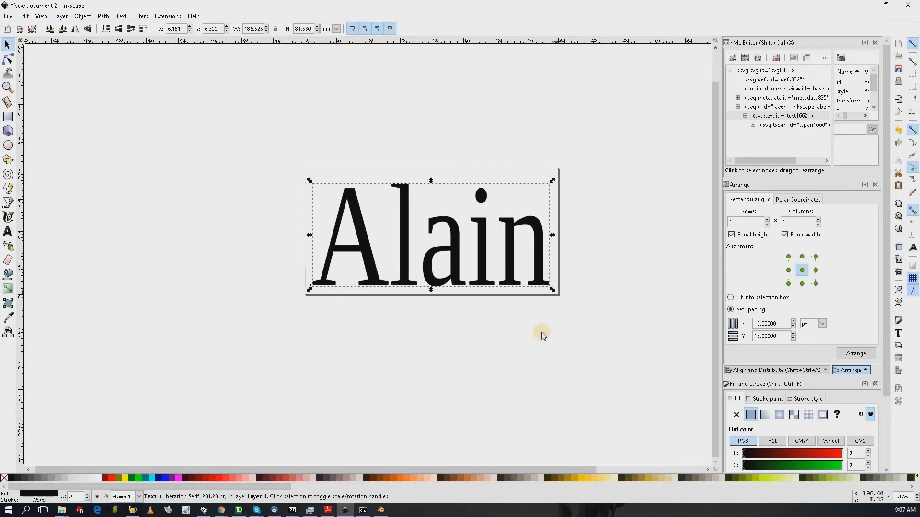
{"action": "left_click", "coordinate": [494, 336]}
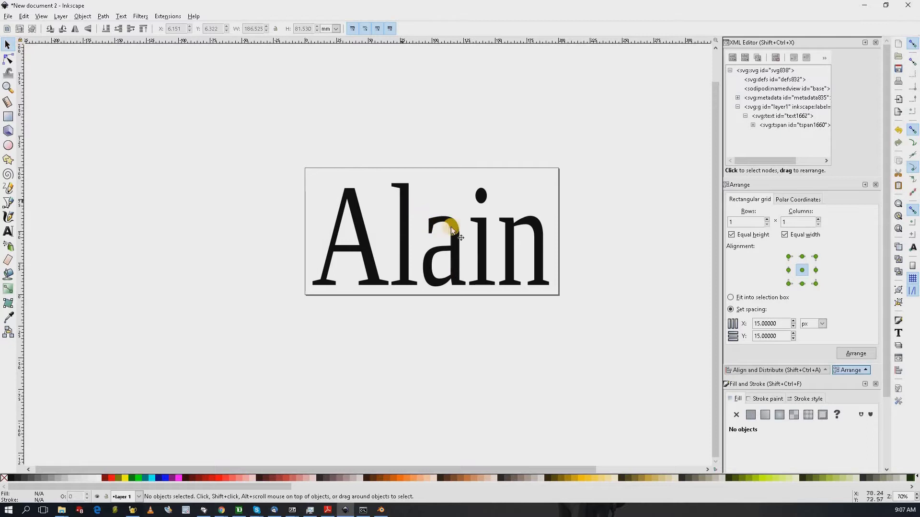
{"action": "left_click", "coordinate": [467, 261]}
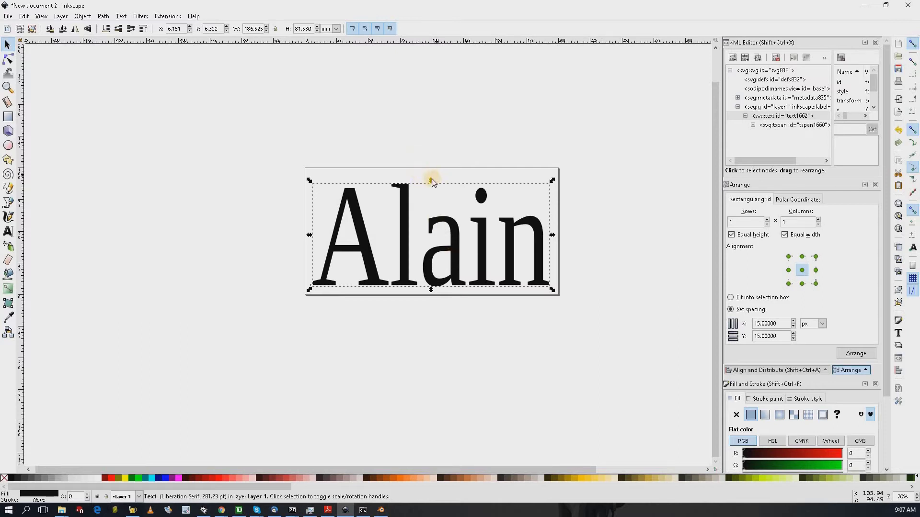
{"action": "left_click_drag", "start_coordinate": [430, 178], "coordinate": [430, 174]}
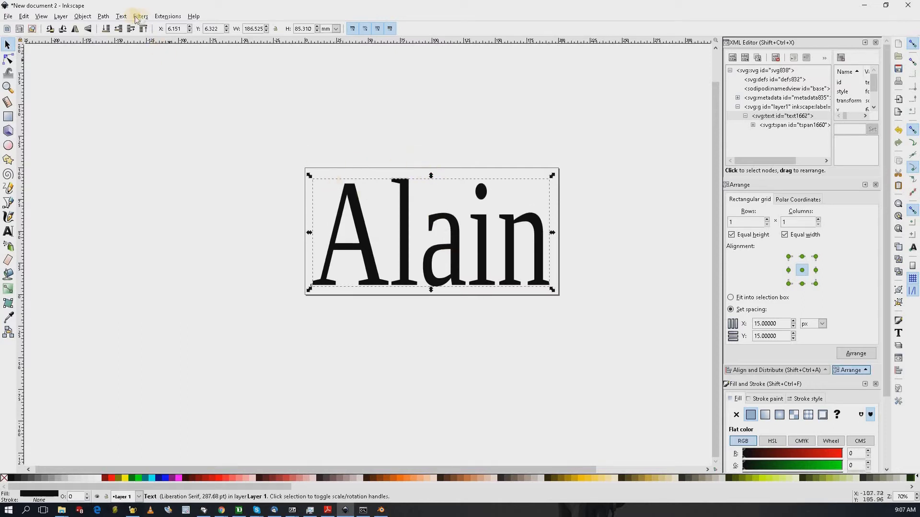
Convert the Alain text into a group of letter paths with Object to Path
{"action": "left_click", "coordinate": [104, 17]}
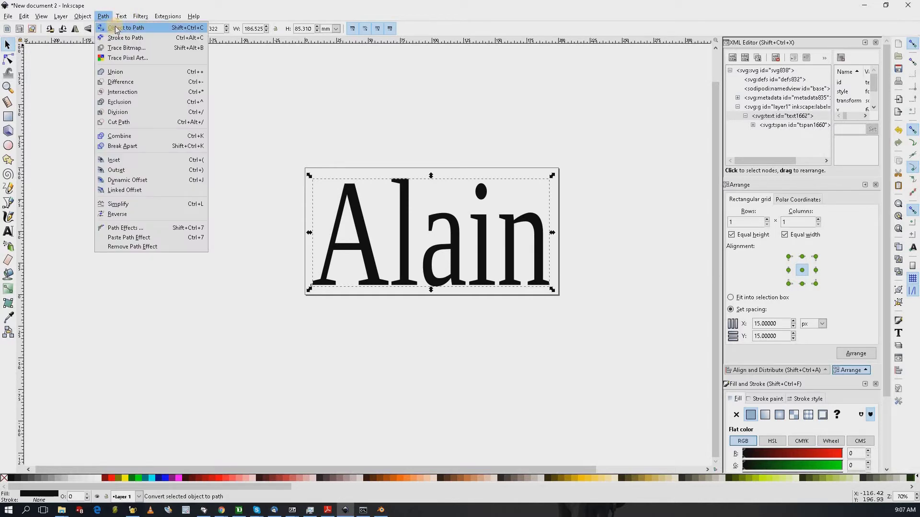
{"action": "left_click", "coordinate": [116, 27]}
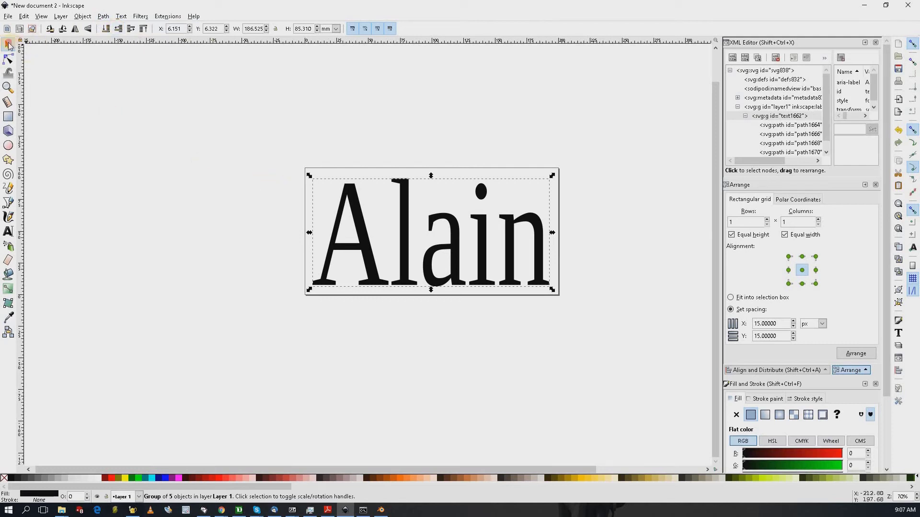
{"action": "left_click", "coordinate": [128, 111]}
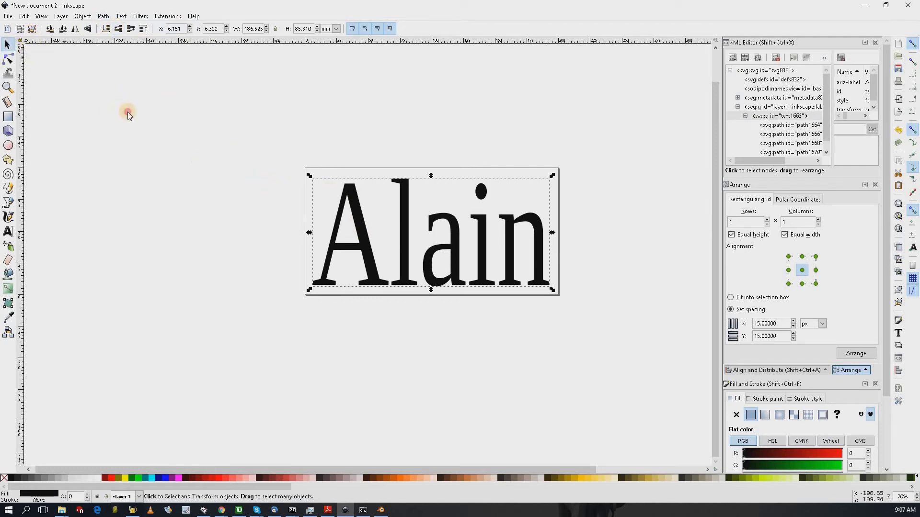
{"action": "left_click", "coordinate": [364, 221]}
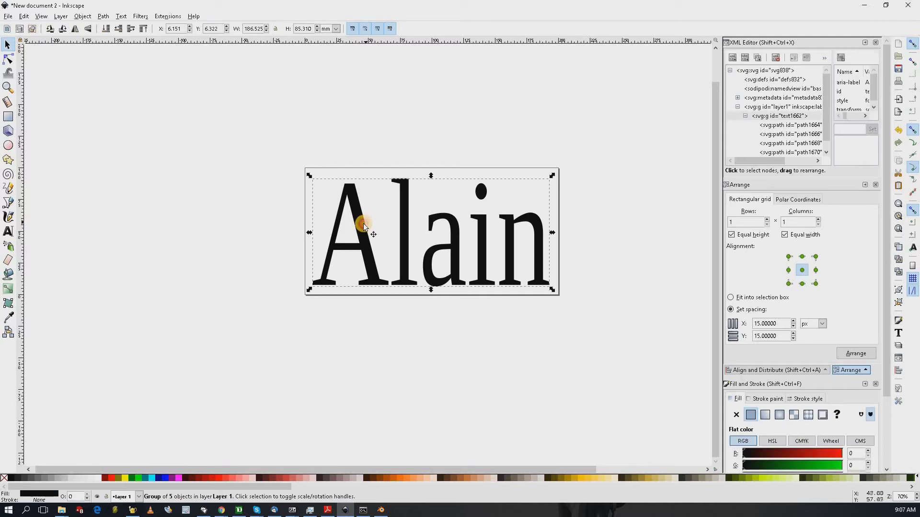
{"action": "left_click", "coordinate": [393, 225]}
{"action": "left_click", "coordinate": [192, 110]}
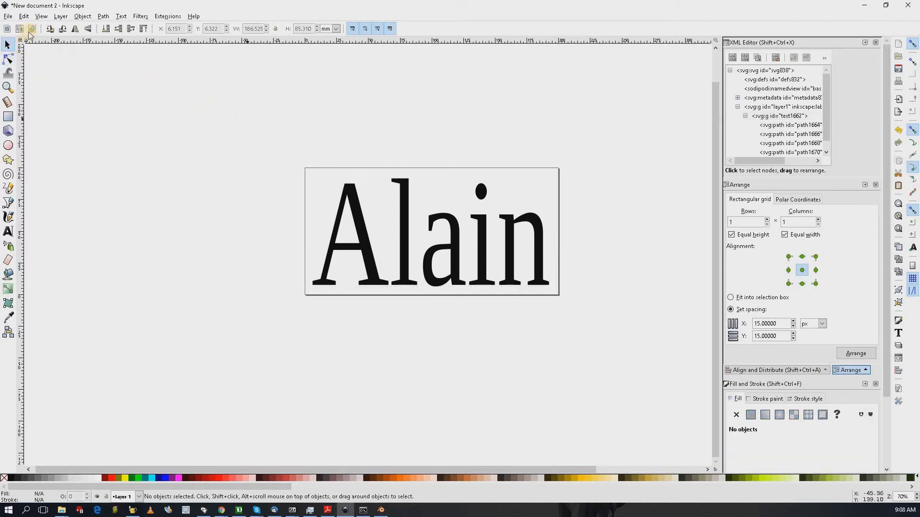
{"action": "left_click", "coordinate": [9, 18]}
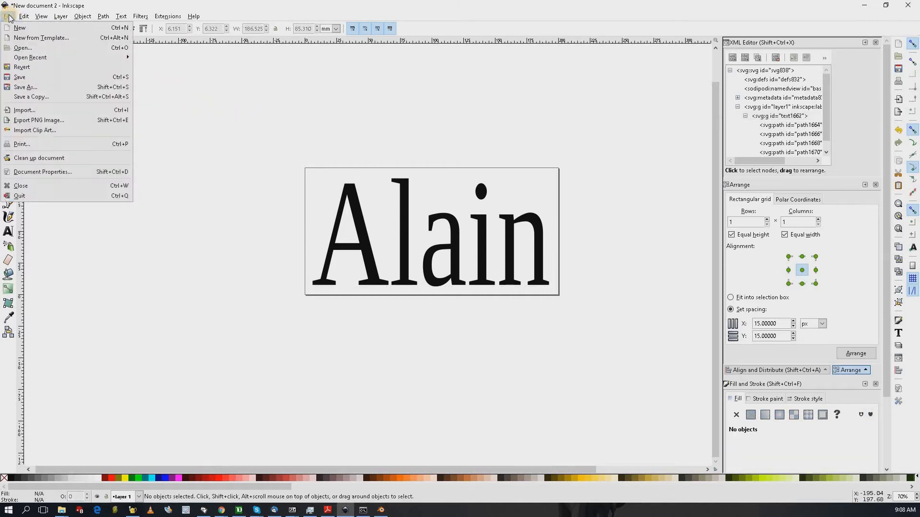
Save the drawing under the name alain, then bring Blender to the front
{"action": "left_click", "coordinate": [38, 88]}
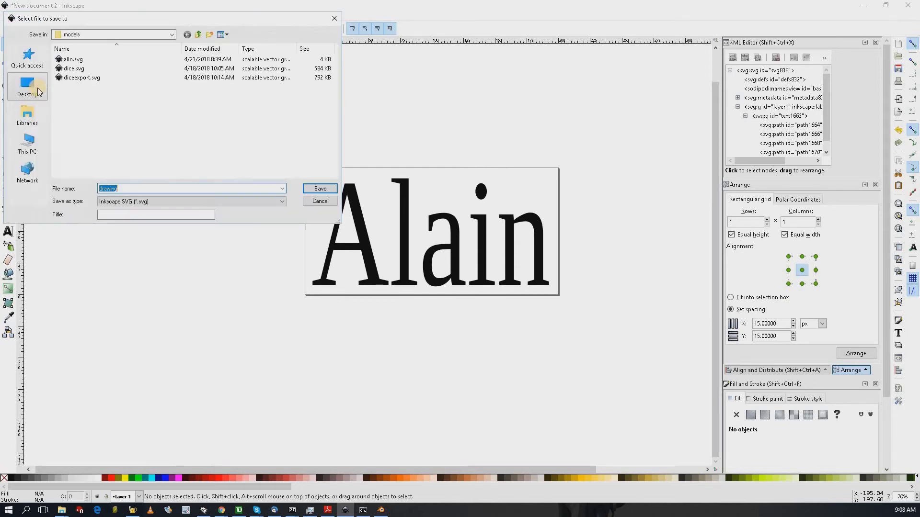
{"action": "double_click", "coordinate": [142, 187]}
{"action": "type", "text": "alain"}
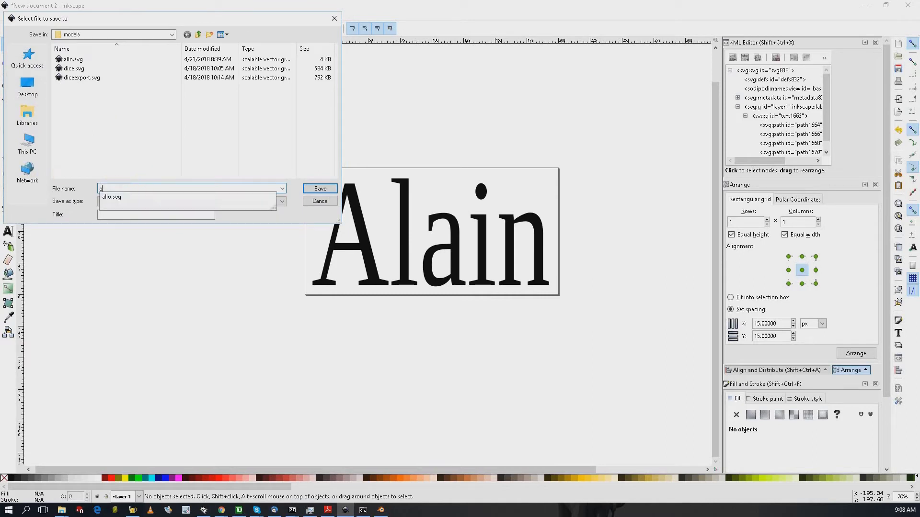
{"action": "left_click", "coordinate": [329, 190]}
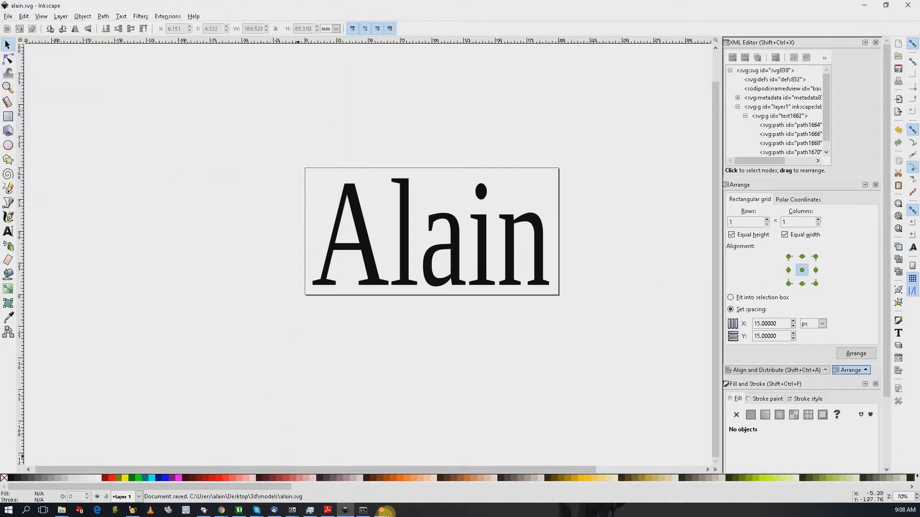
{"action": "left_click", "coordinate": [382, 510]}
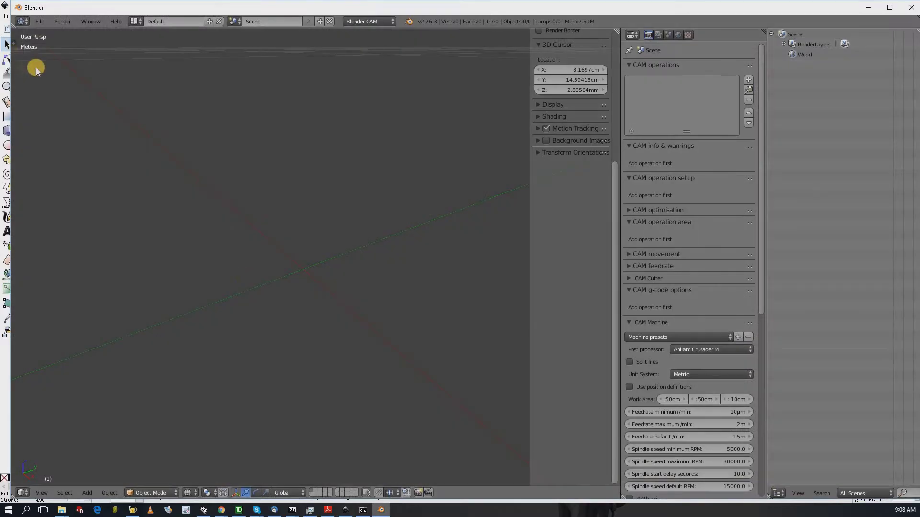
Maximize Blender and import alain.svg from Desktop/3d/models as Scalable Vector Graphics
{"action": "double_click", "coordinate": [312, 6]}
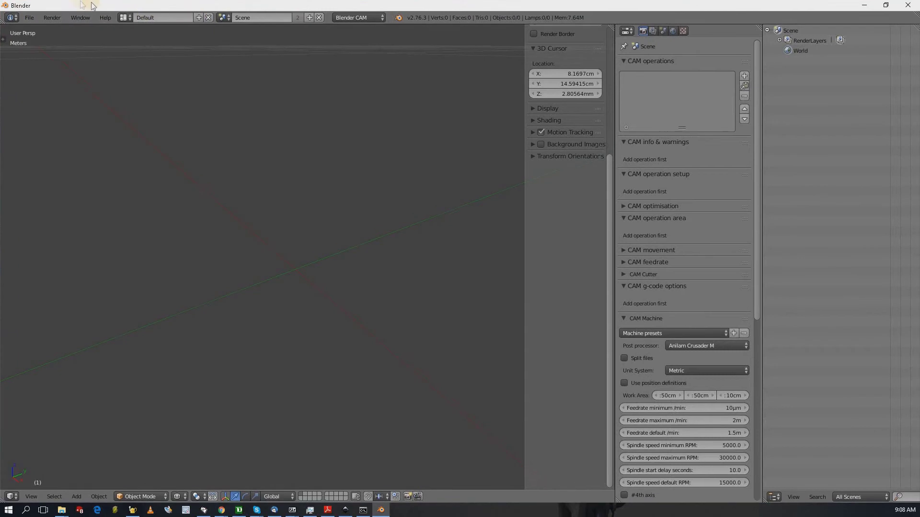
{"action": "left_click", "coordinate": [30, 19]}
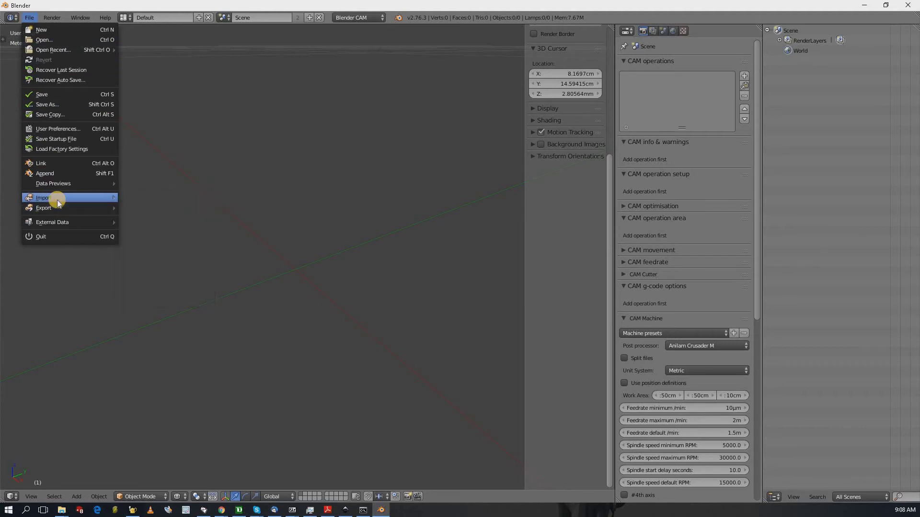
{"action": "mouse_move", "coordinate": [54, 198]}
{"action": "left_click", "coordinate": [164, 279]}
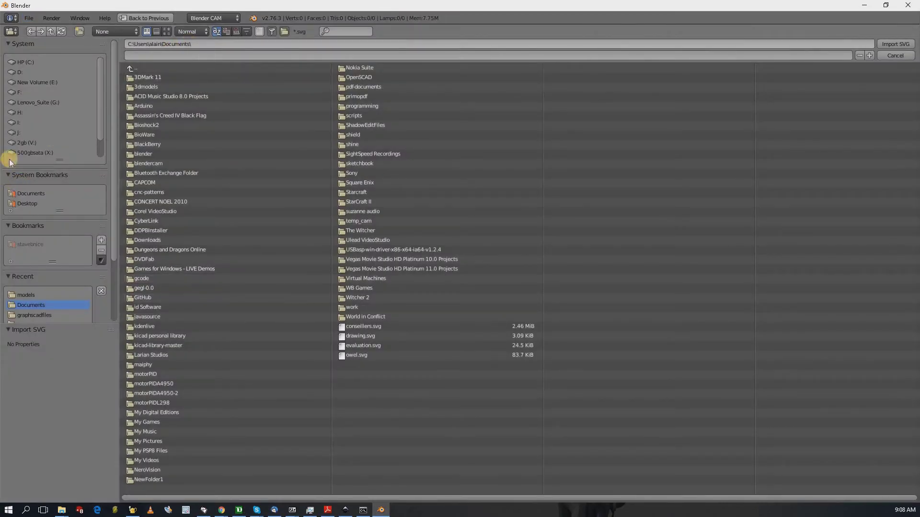
{"action": "left_click", "coordinate": [27, 203]}
{"action": "left_click", "coordinate": [147, 75]}
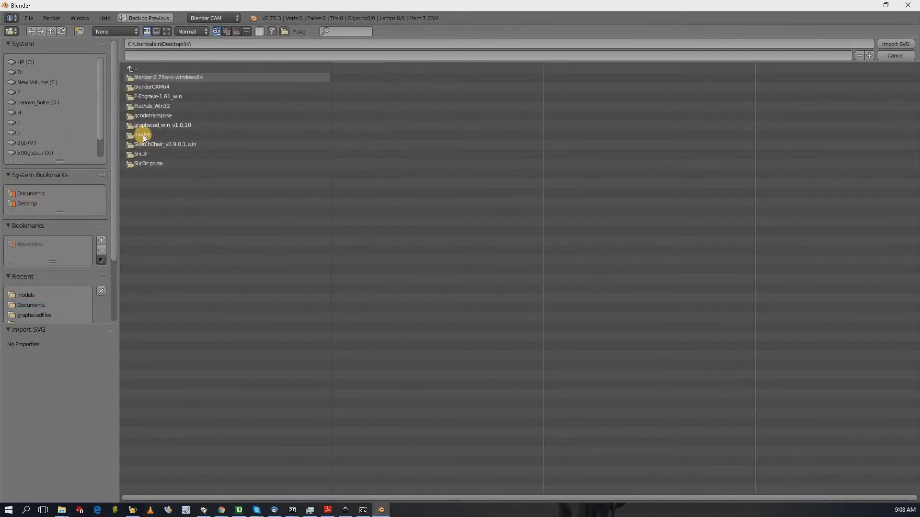
{"action": "left_click", "coordinate": [150, 134]}
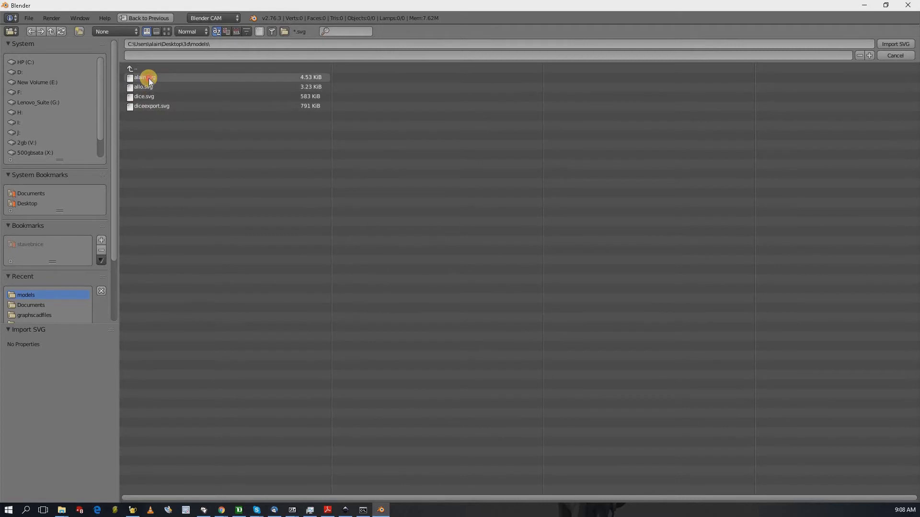
{"action": "double_click", "coordinate": [148, 79]}
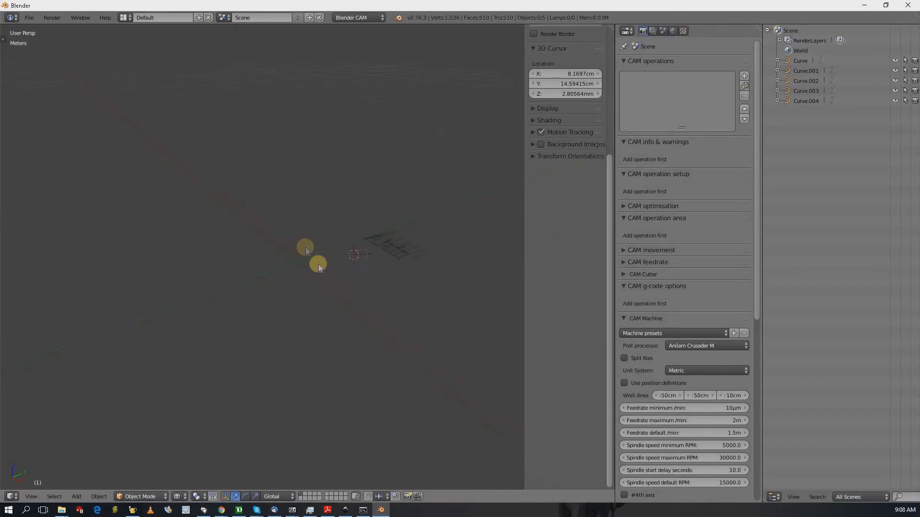
{"action": "middle_click_drag", "start_coordinate": [317, 265], "coordinate": [394, 301]}
Join the five Alain letter curves into one object, Curve.004, and shift it along Y
{"action": "scroll", "coordinate": [381, 238], "scroll_direction": "up", "scroll_amount": 1}
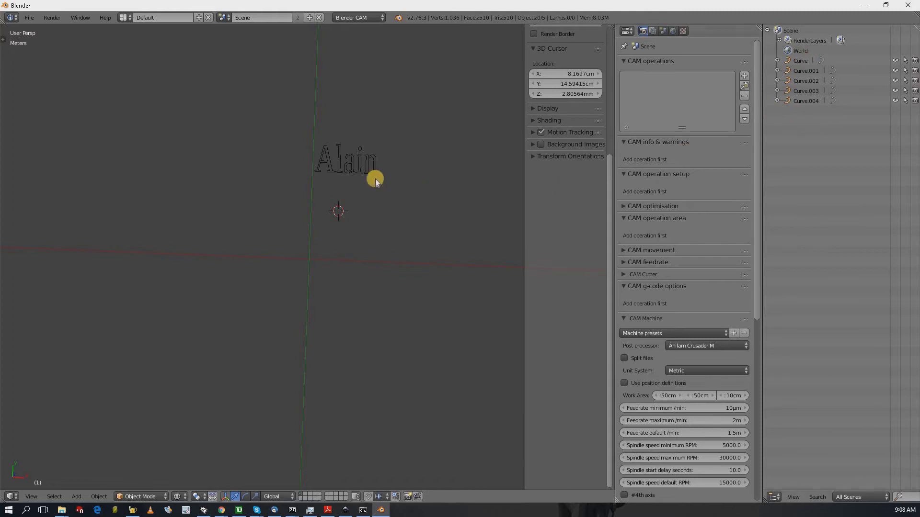
{"action": "right_click", "coordinate": [318, 160]}
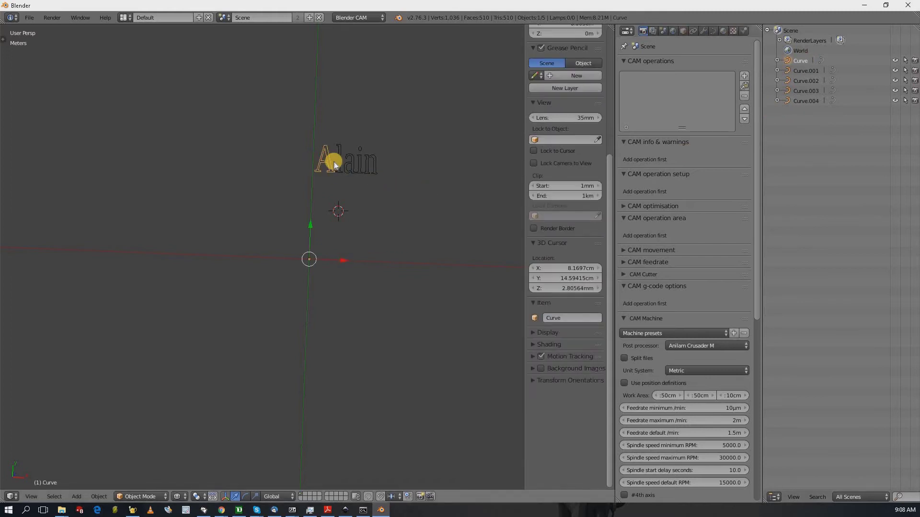
{"action": "right_click", "coordinate": [357, 164]}
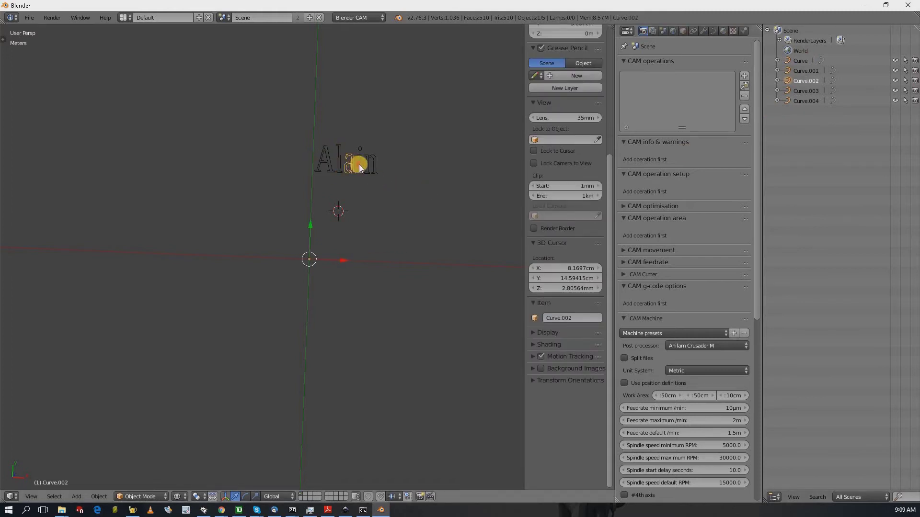
{"action": "right_click", "coordinate": [362, 164]}
{"action": "right_click", "coordinate": [370, 169]}
{"action": "key", "text": "a"}
{"action": "key", "text": "a"}
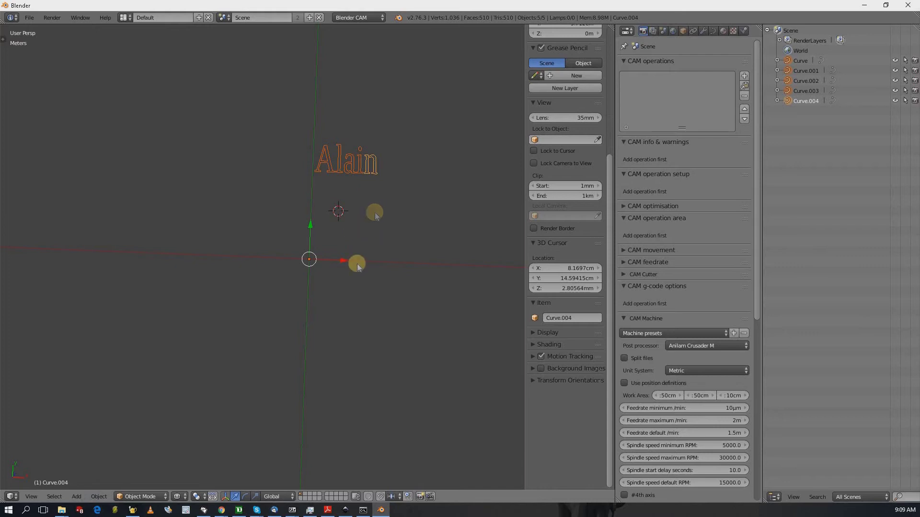
{"action": "left_click", "coordinate": [98, 497]}
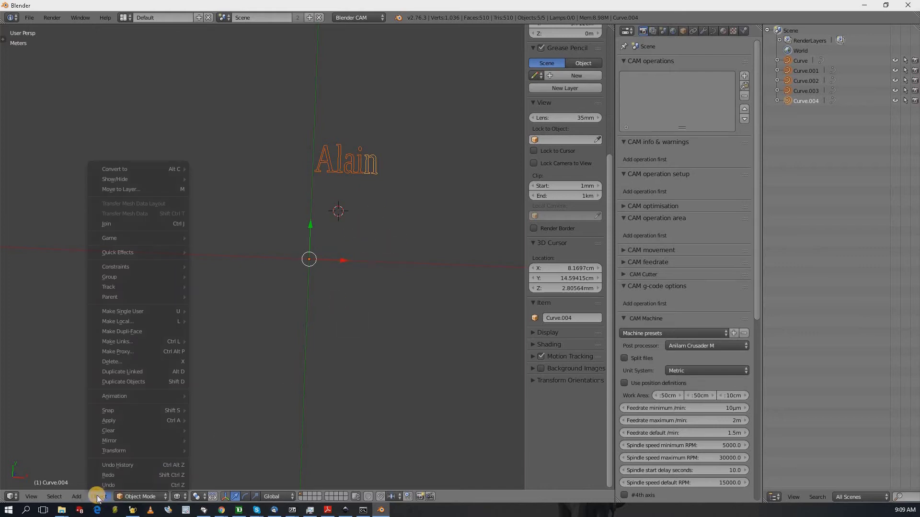
{"action": "left_click", "coordinate": [154, 223]}
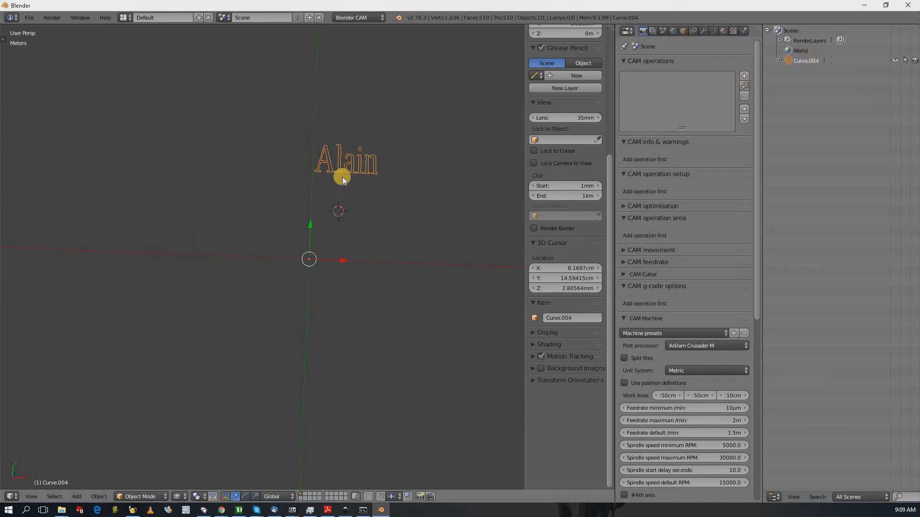
{"action": "left_click_drag", "start_coordinate": [312, 242], "coordinate": [320, 301]}
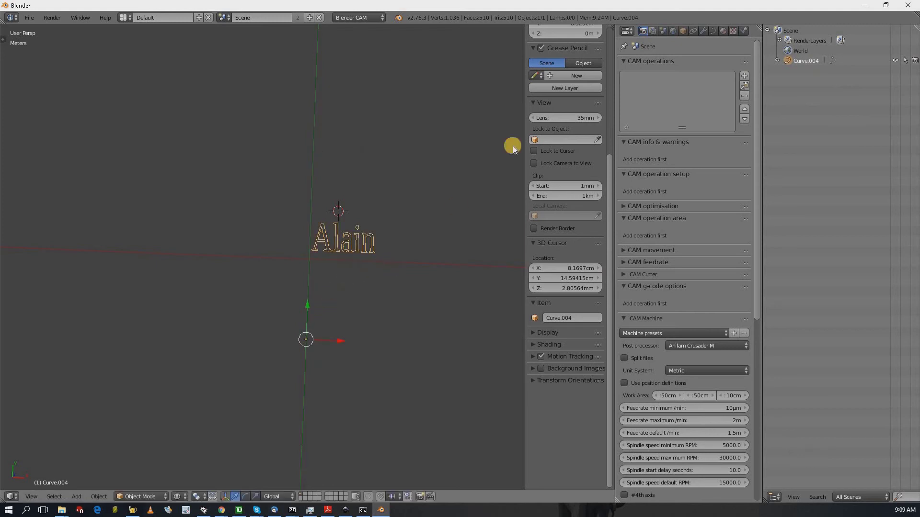
{"action": "left_click_drag", "start_coordinate": [612, 191], "coordinate": [626, 62]}
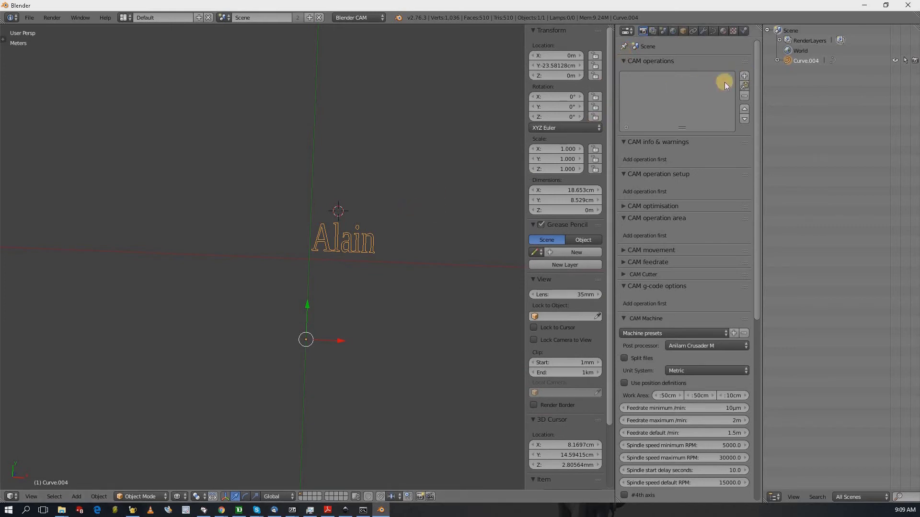
Add CAM Operation_1 for the Alain curve and scroll down to the CAM Machine panel
{"action": "left_click", "coordinate": [180, 496]}
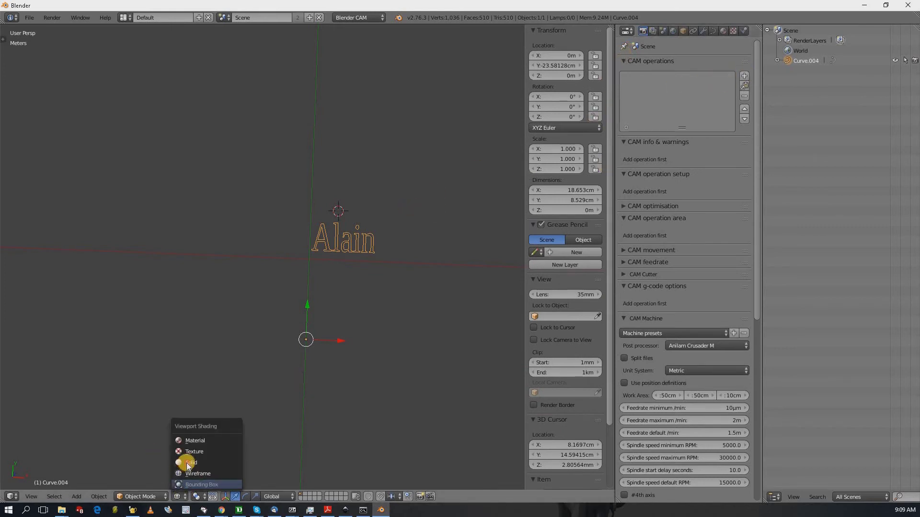
{"action": "mouse_move", "coordinate": [400, 312]}
{"action": "middle_mouse_down"}
{"action": "mouse_move", "coordinate": [401, 285]}
{"action": "mouse_move", "coordinate": [383, 333]}
{"action": "mouse_move", "coordinate": [394, 211]}
{"action": "mouse_move", "coordinate": [388, 266]}
{"action": "mouse_move", "coordinate": [410, 218]}
{"action": "mouse_move", "coordinate": [387, 218]}
{"action": "mouse_move", "coordinate": [376, 259]}
{"action": "mouse_move", "coordinate": [400, 256]}
{"action": "middle_mouse_up"}
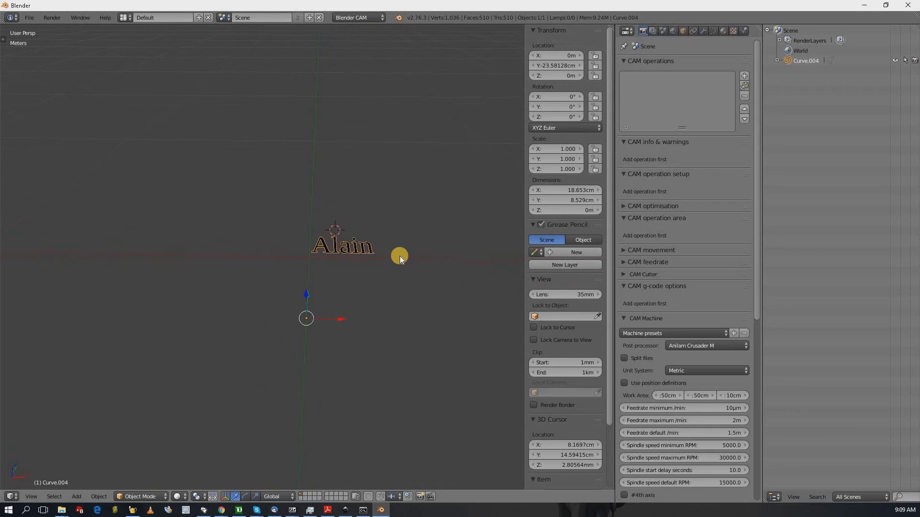
{"action": "left_click", "coordinate": [745, 76]}
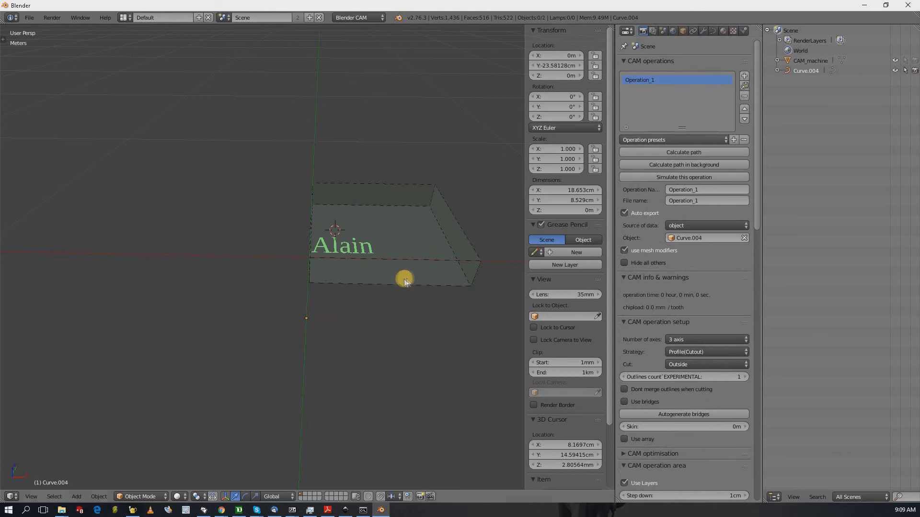
{"action": "mouse_move", "coordinate": [409, 309]}
{"action": "middle_mouse_down"}
{"action": "mouse_move", "coordinate": [389, 269]}
{"action": "mouse_move", "coordinate": [404, 135]}
{"action": "mouse_move", "coordinate": [392, 143]}
{"action": "mouse_move", "coordinate": [380, 228]}
{"action": "mouse_move", "coordinate": [403, 321]}
{"action": "mouse_move", "coordinate": [402, 308]}
{"action": "mouse_move", "coordinate": [366, 279]}
{"action": "mouse_move", "coordinate": [400, 309]}
{"action": "middle_mouse_up"}
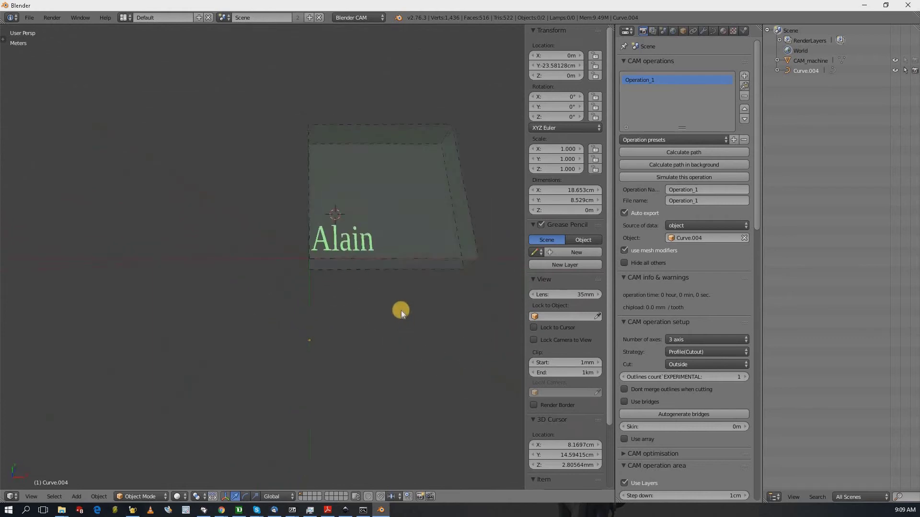
{"action": "scroll", "coordinate": [729, 308], "scroll_direction": "down", "scroll_amount": 6}
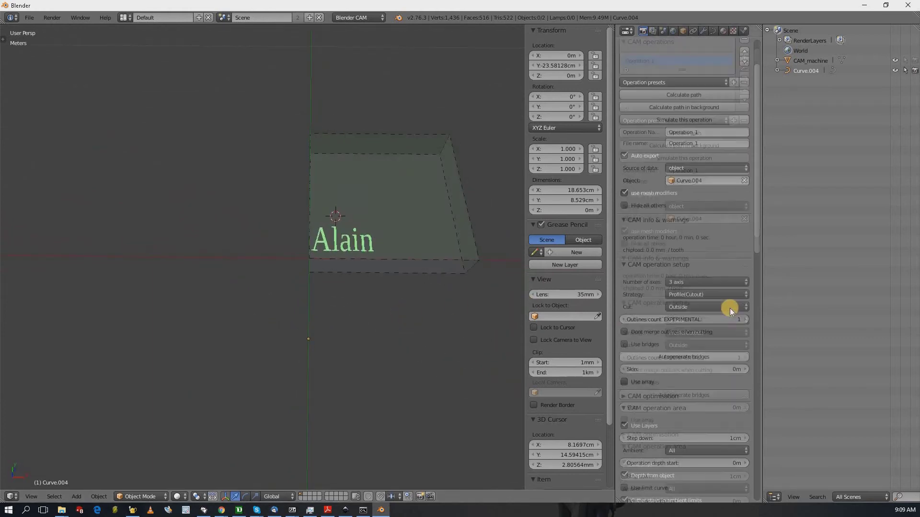
{"action": "scroll", "coordinate": [729, 309], "scroll_direction": "down", "scroll_amount": 8}
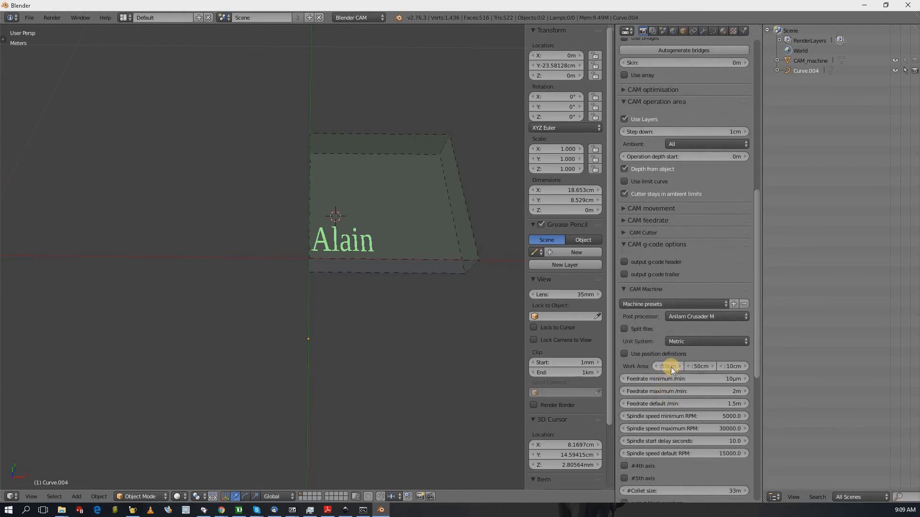
Set the CAM work area X to 20 cm and Y to 100mm
{"action": "left_click", "coordinate": [673, 367]}
{"action": "key", "text": "Return"}
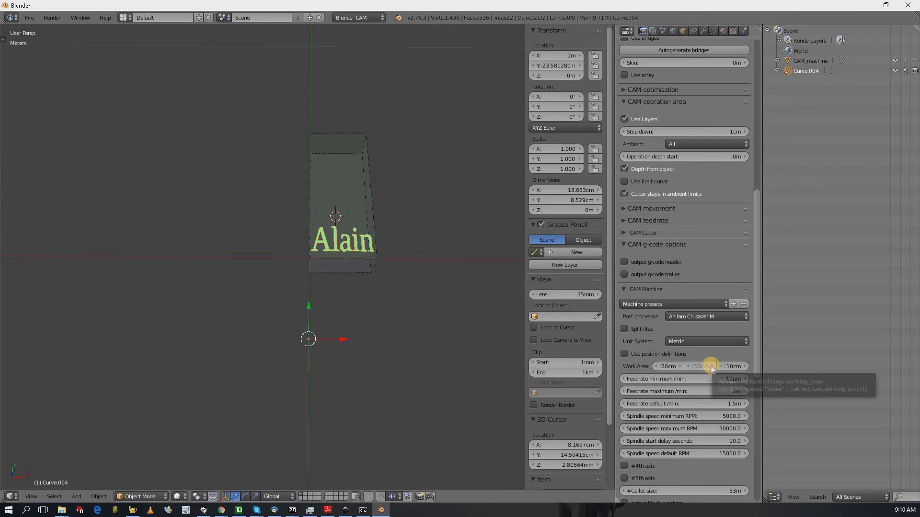
{"action": "left_click", "coordinate": [710, 366]}
{"action": "left_click", "coordinate": [701, 367]}
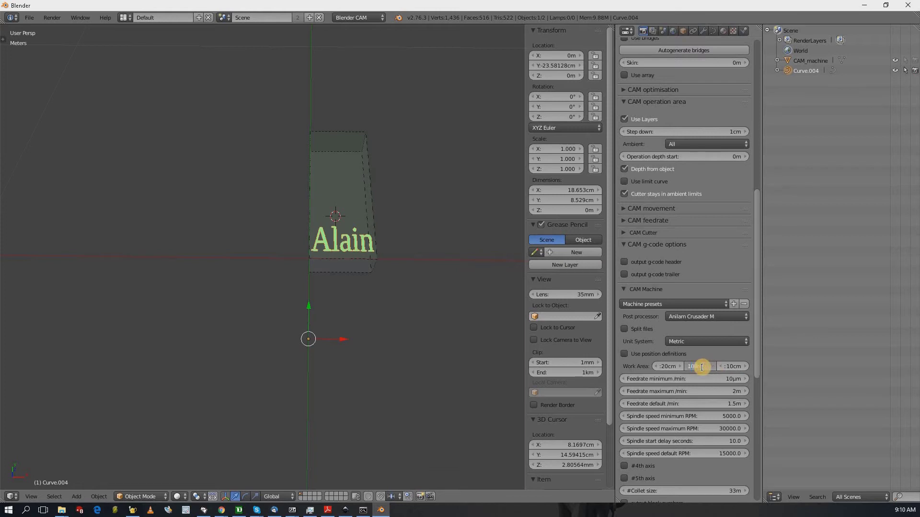
{"action": "type", "text": "100mm"}
{"action": "key", "text": "Return"}
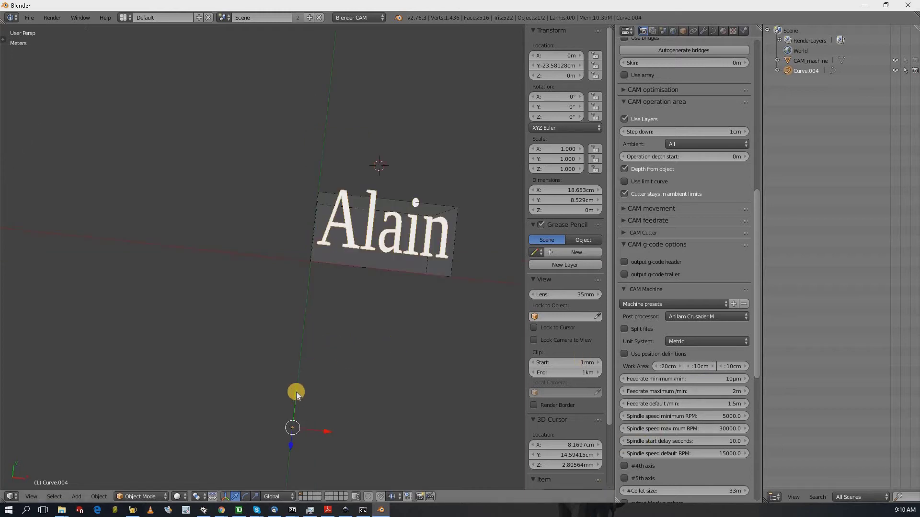
Move the Alain text along Y into the work area and set work area Z to 1 cm
{"action": "left_click_drag", "start_coordinate": [297, 392], "coordinate": [371, 416]}
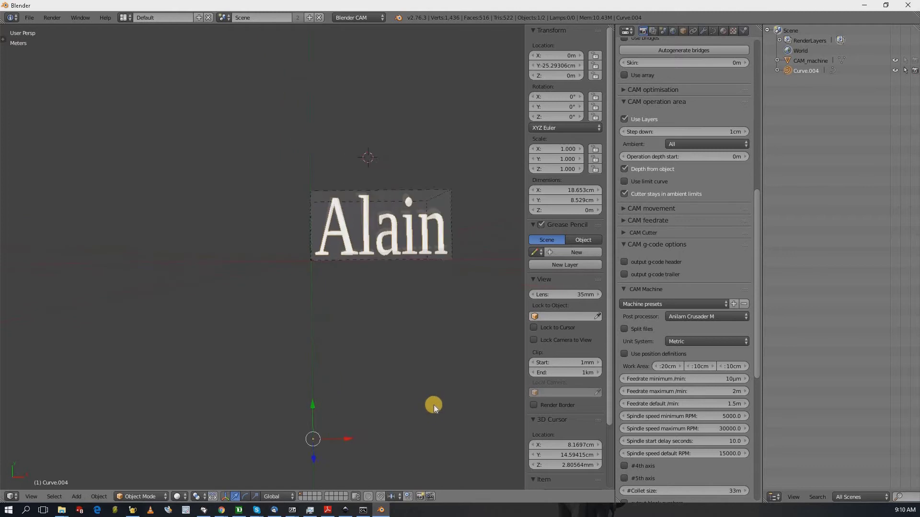
{"action": "middle_click_drag", "start_coordinate": [433, 404], "coordinate": [436, 309]}
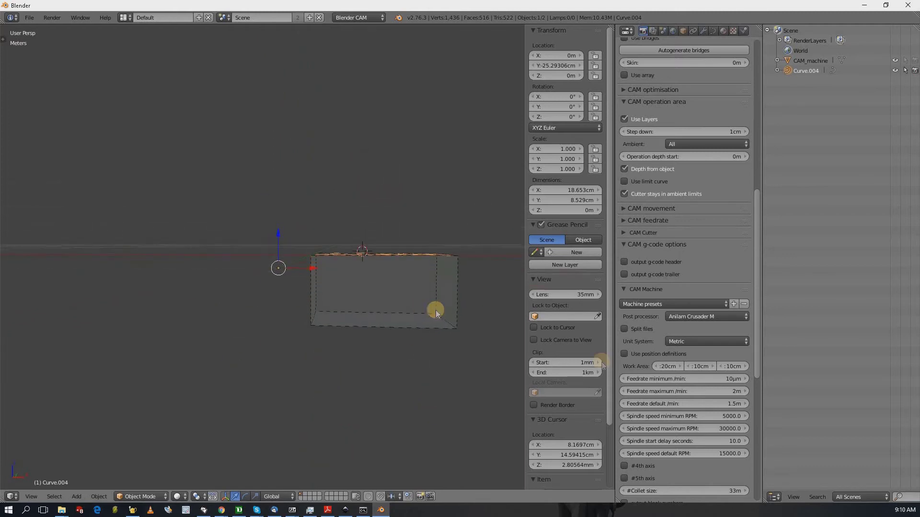
{"action": "left_click", "coordinate": [733, 366]}
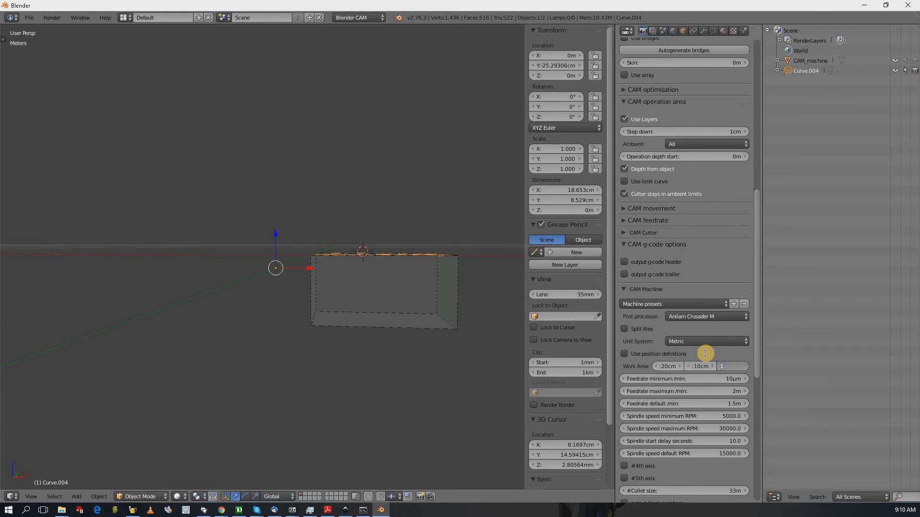
{"action": "key", "text": "Return"}
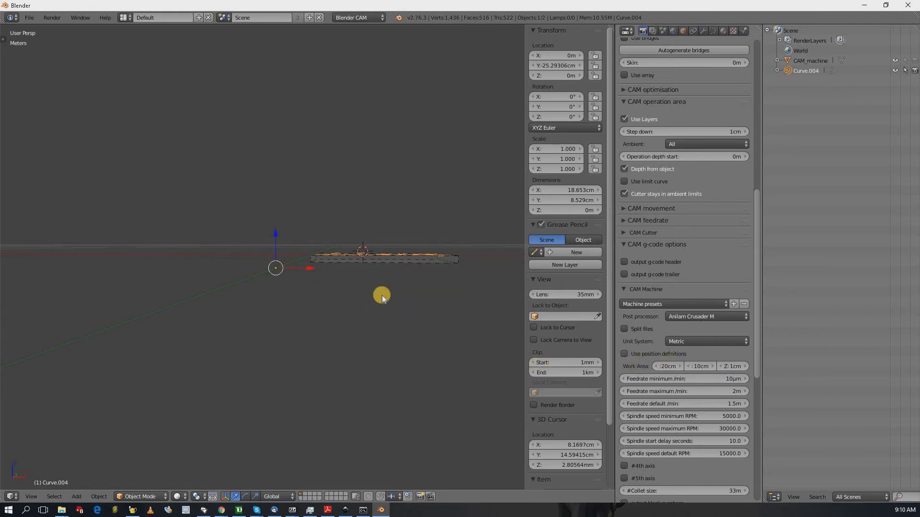
{"action": "mouse_move", "coordinate": [386, 326]}
{"action": "middle_mouse_down"}
{"action": "mouse_move", "coordinate": [366, 306]}
{"action": "mouse_move", "coordinate": [371, 321]}
{"action": "middle_mouse_up"}
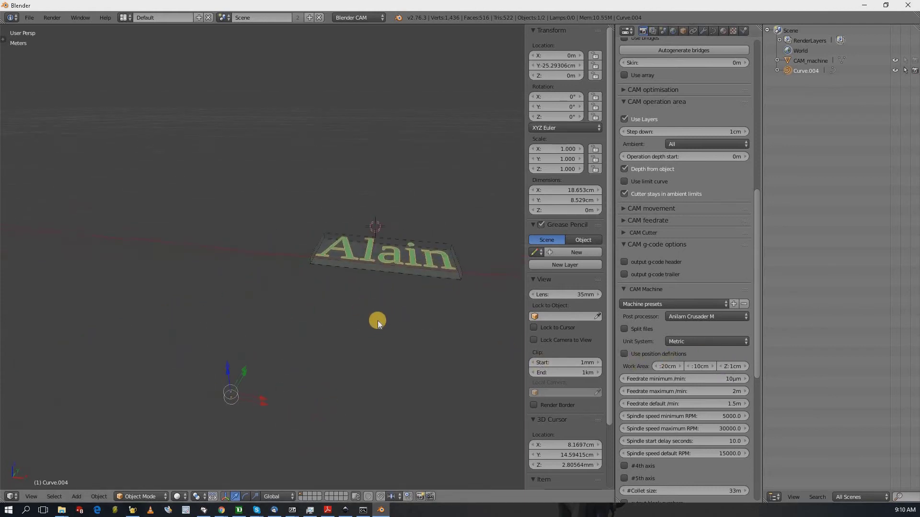
{"action": "middle_click_drag", "start_coordinate": [378, 320], "coordinate": [379, 335]}
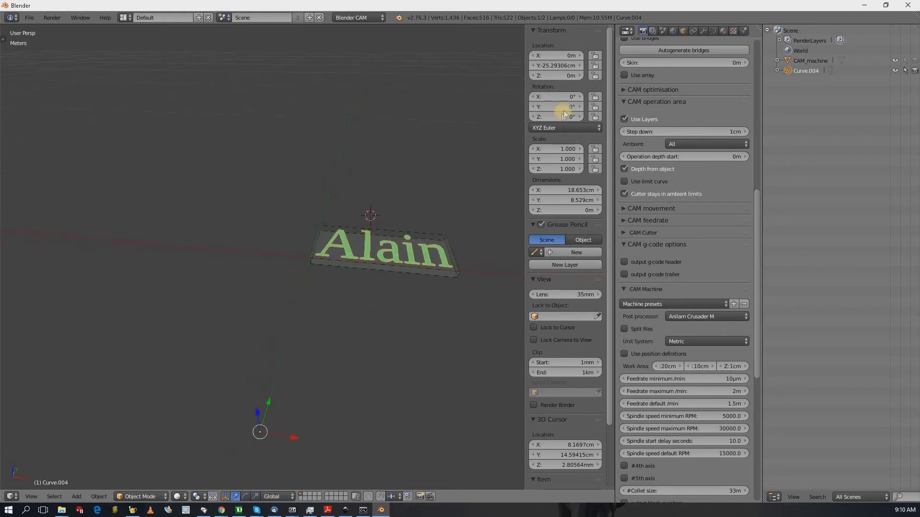
{"action": "left_click", "coordinate": [560, 75]}
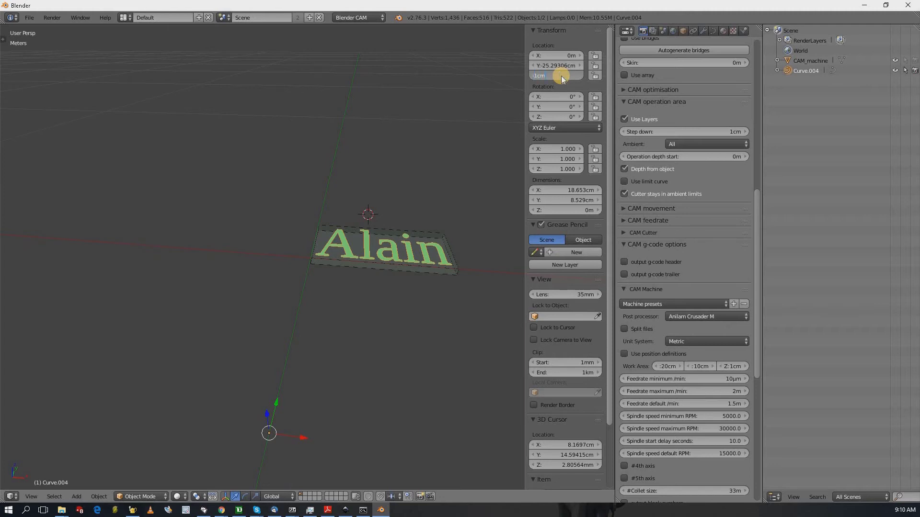
Set the Alain curve's Z location to -1 cm and check it from a low side view
{"action": "key", "text": "Return"}
{"action": "middle_click_drag", "start_coordinate": [412, 237], "coordinate": [498, 284]}
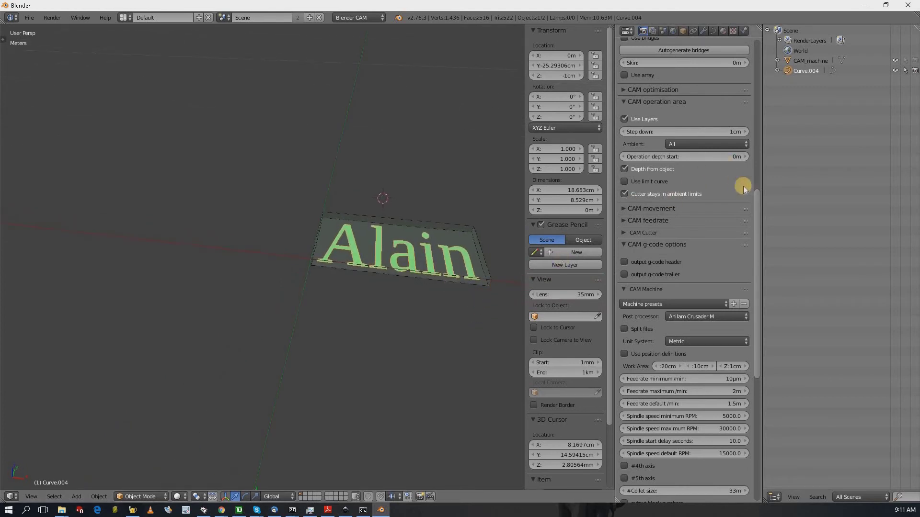
{"action": "left_click_drag", "start_coordinate": [754, 235], "coordinate": [749, 304]}
{"action": "scroll", "coordinate": [748, 311], "scroll_direction": "down", "scroll_amount": 3}
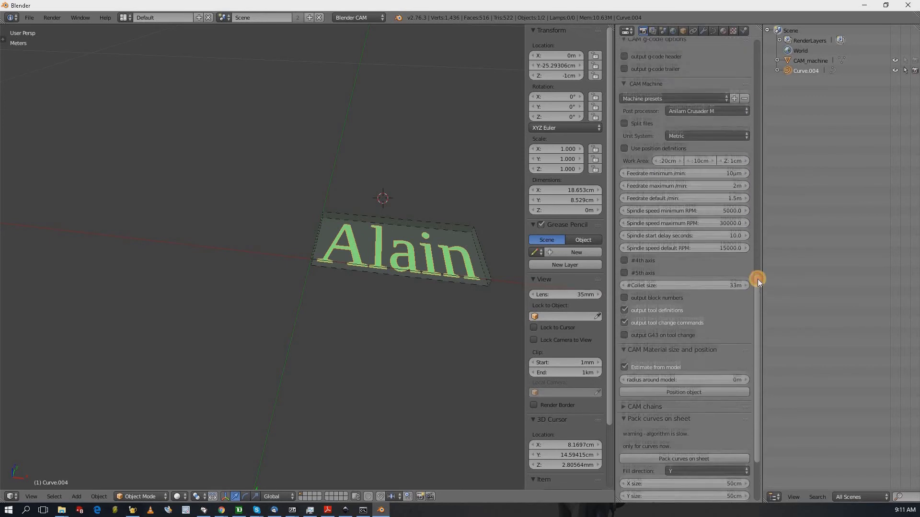
{"action": "left_click_drag", "start_coordinate": [757, 278], "coordinate": [754, 231]}
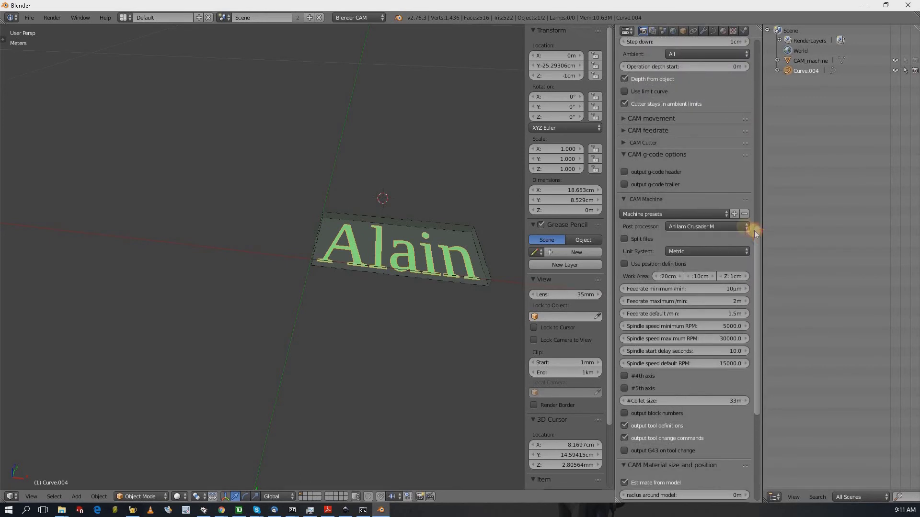
Keep End as Operation_1's cutter type in CAM Cutter and compute the toolpath
{"action": "left_click", "coordinate": [623, 150]}
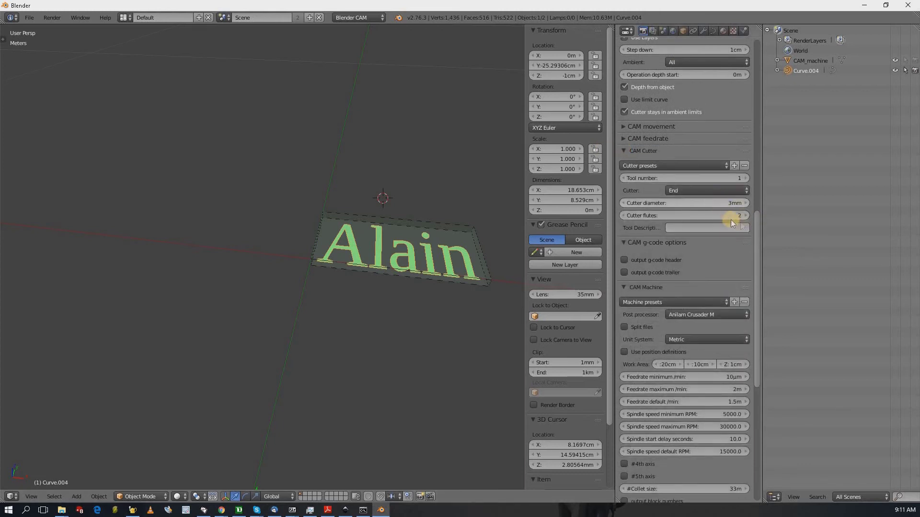
{"action": "left_click", "coordinate": [703, 190]}
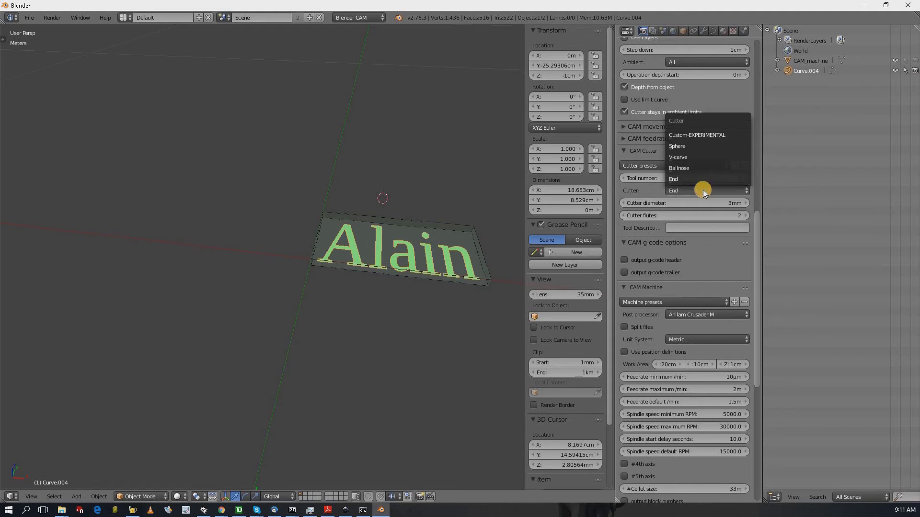
{"action": "left_click", "coordinate": [703, 190]}
{"action": "left_click_drag", "start_coordinate": [758, 222], "coordinate": [766, 50]}
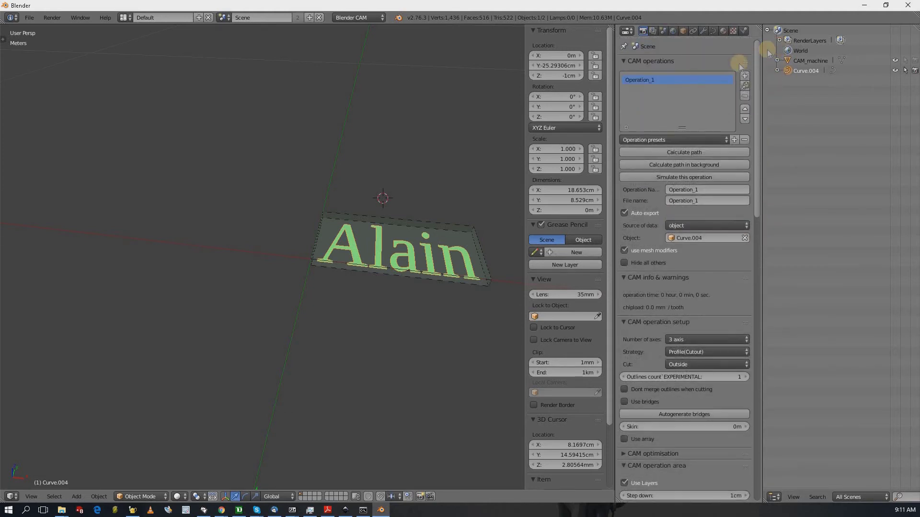
{"action": "left_click", "coordinate": [682, 150]}
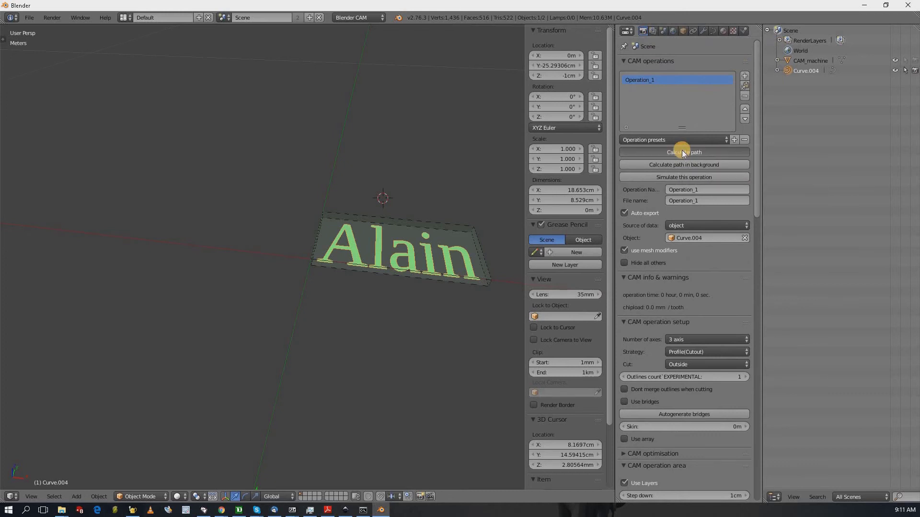
Inspect the calculated Alain toolpath (1 min 51 s estimate) from several angles, then deselect the curve
{"action": "middle_click_drag", "start_coordinate": [455, 262], "coordinate": [392, 284]}
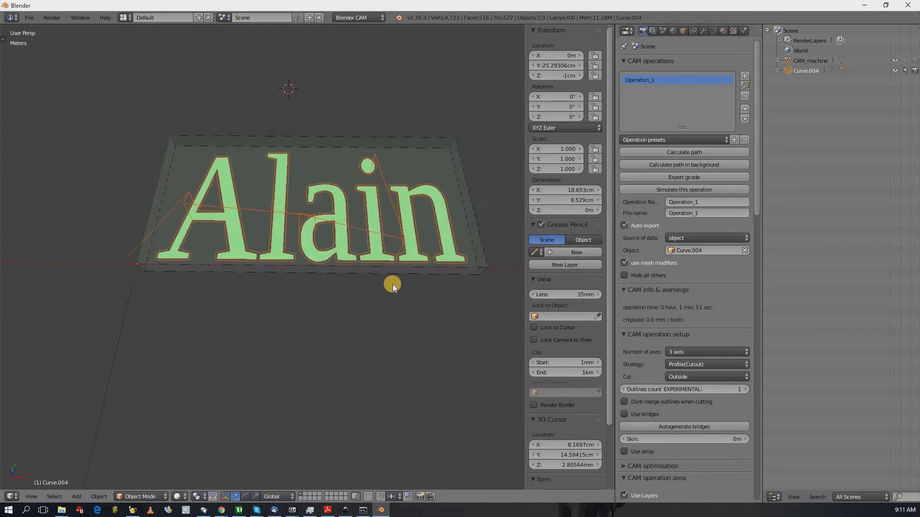
{"action": "scroll", "coordinate": [392, 283], "scroll_direction": "up", "scroll_amount": 5}
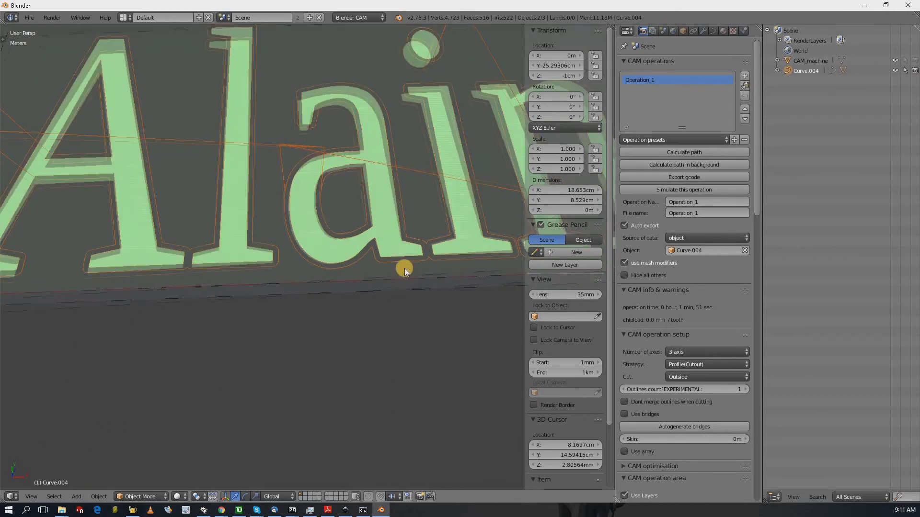
{"action": "scroll", "coordinate": [404, 268], "scroll_direction": "down", "scroll_amount": 3}
{"action": "middle_click_drag", "start_coordinate": [332, 173], "coordinate": [283, 164]}
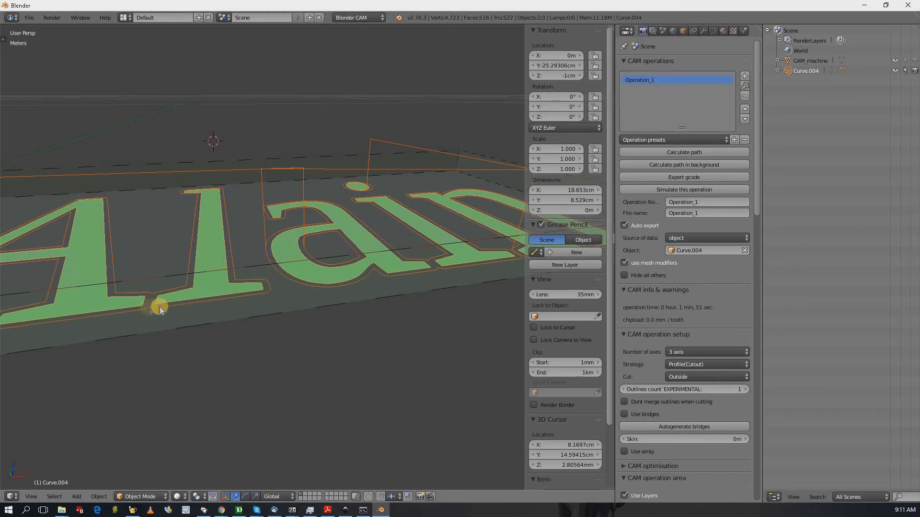
{"action": "scroll", "coordinate": [287, 288], "scroll_direction": "down", "scroll_amount": 2}
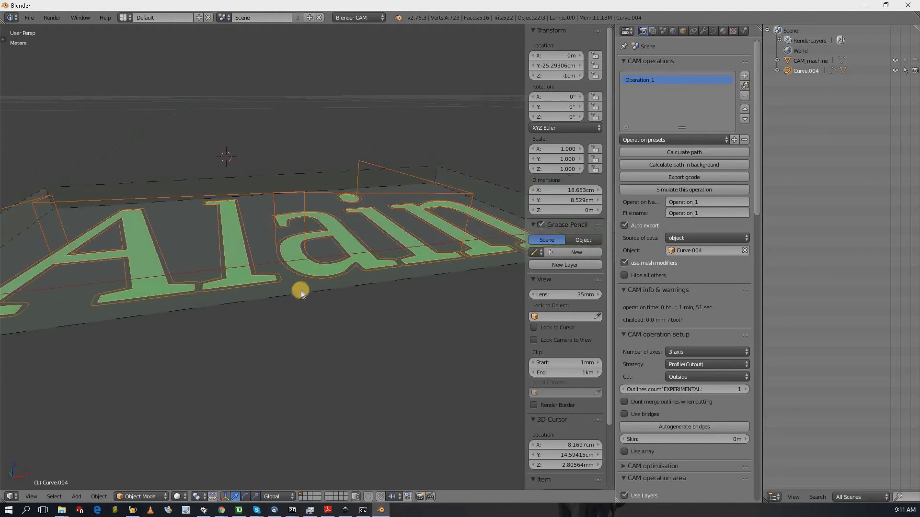
{"action": "mouse_move", "coordinate": [300, 290]}
{"action": "middle_mouse_down"}
{"action": "mouse_move", "coordinate": [275, 308]}
{"action": "mouse_move", "coordinate": [292, 303]}
{"action": "mouse_move", "coordinate": [285, 294]}
{"action": "mouse_move", "coordinate": [299, 287]}
{"action": "middle_mouse_up"}
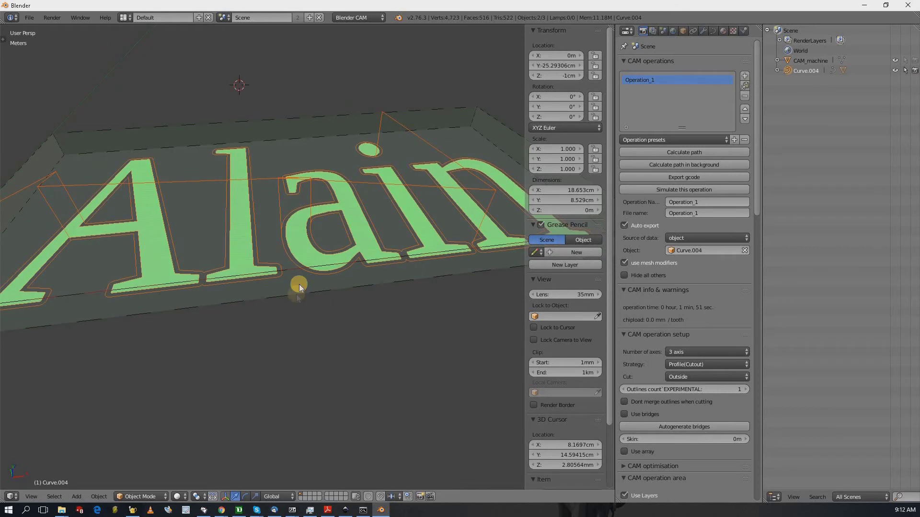
{"action": "left_click", "coordinate": [798, 68]}
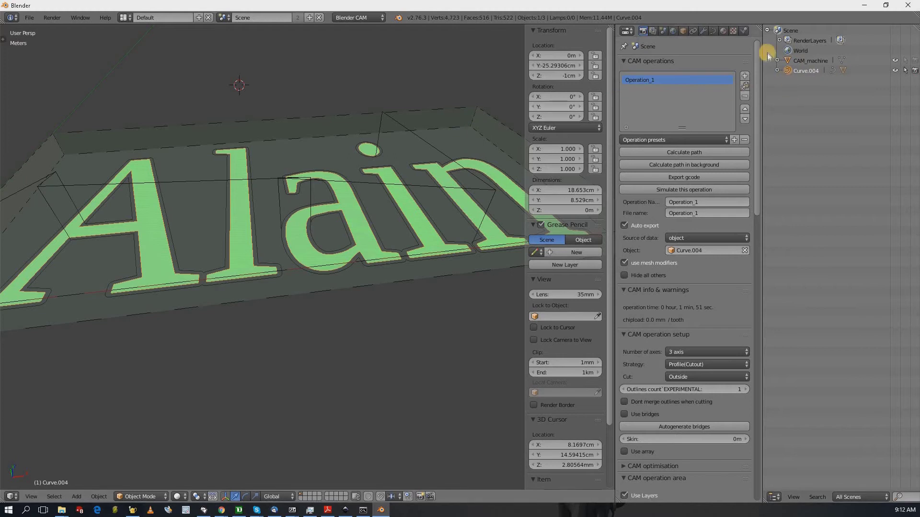
Delete the generated toolpath object under the Alain curve
{"action": "left_click", "coordinate": [777, 70]}
{"action": "left_click", "coordinate": [818, 91]}
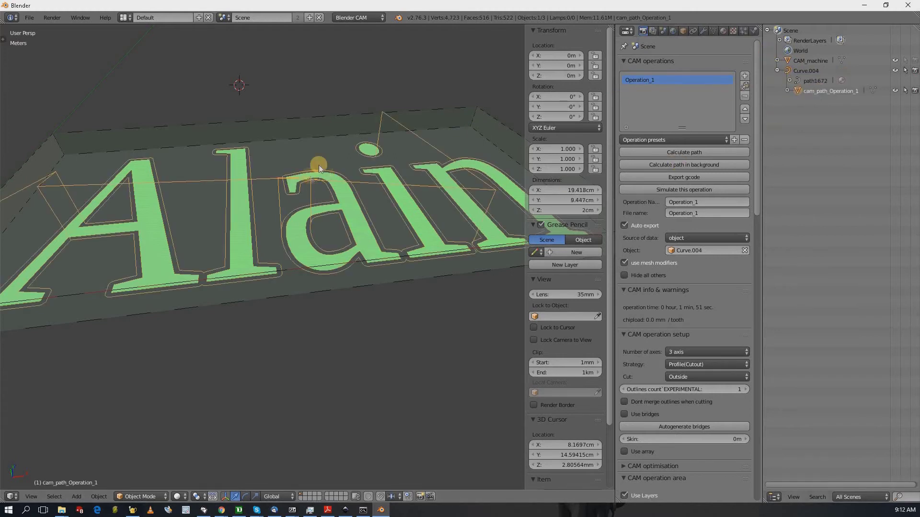
{"action": "left_click", "coordinate": [258, 108]}
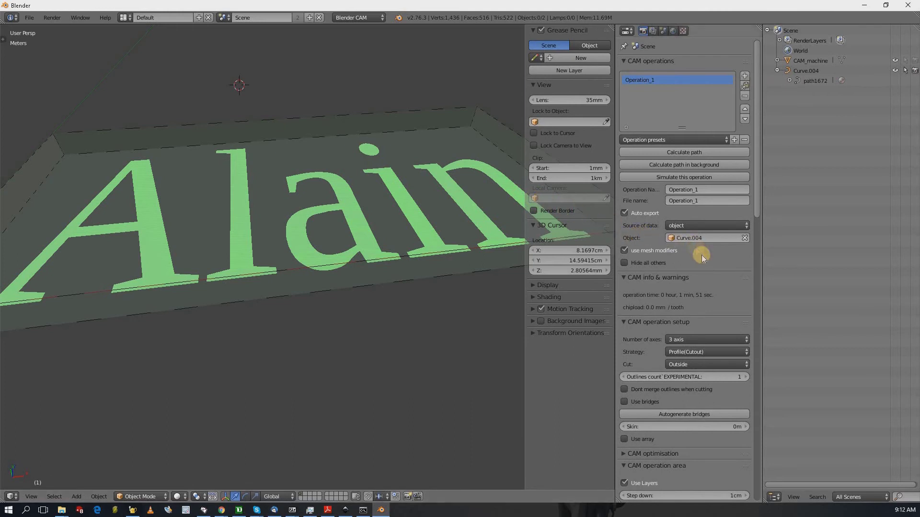
Enable bridges for Operation_1 and set the bridge height to 1 mm
{"action": "scroll", "coordinate": [699, 252], "scroll_direction": "down", "scroll_amount": 7}
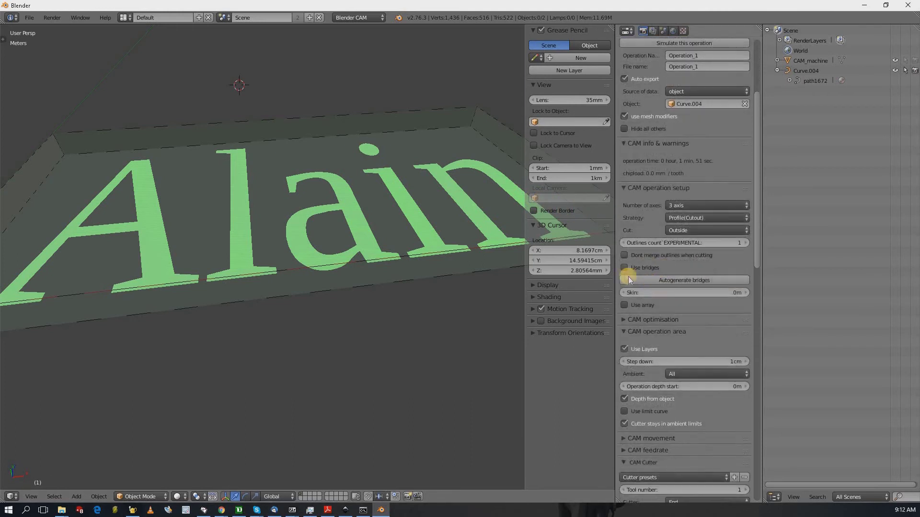
{"action": "left_click", "coordinate": [623, 268]}
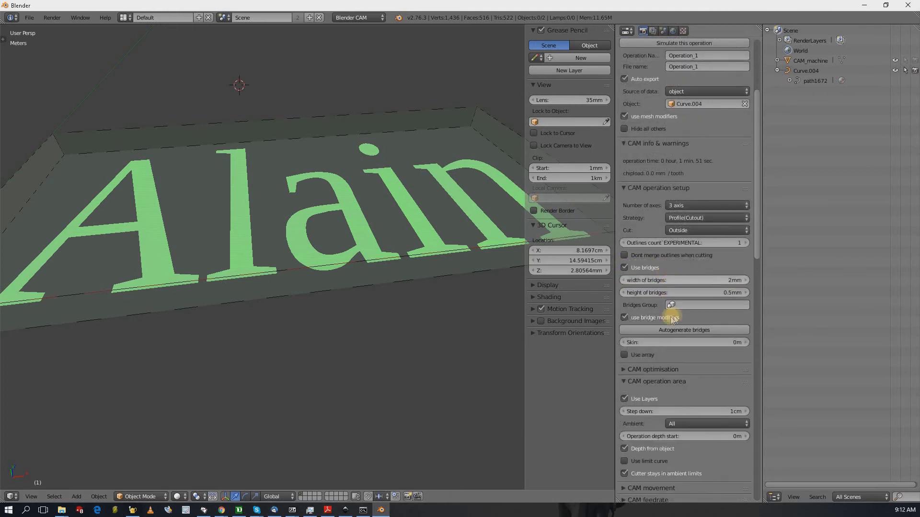
{"action": "left_click", "coordinate": [720, 291]}
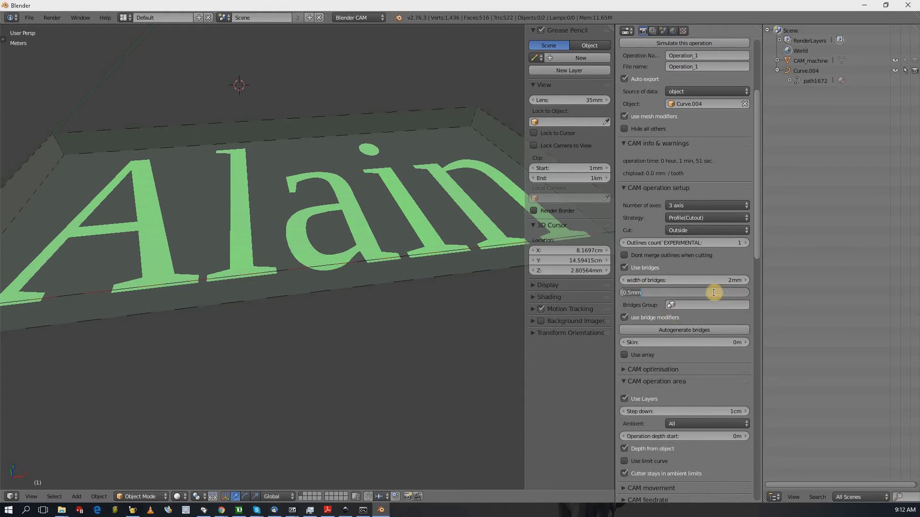
{"action": "type", "text": "1"}
{"action": "left_click", "coordinate": [694, 329]}
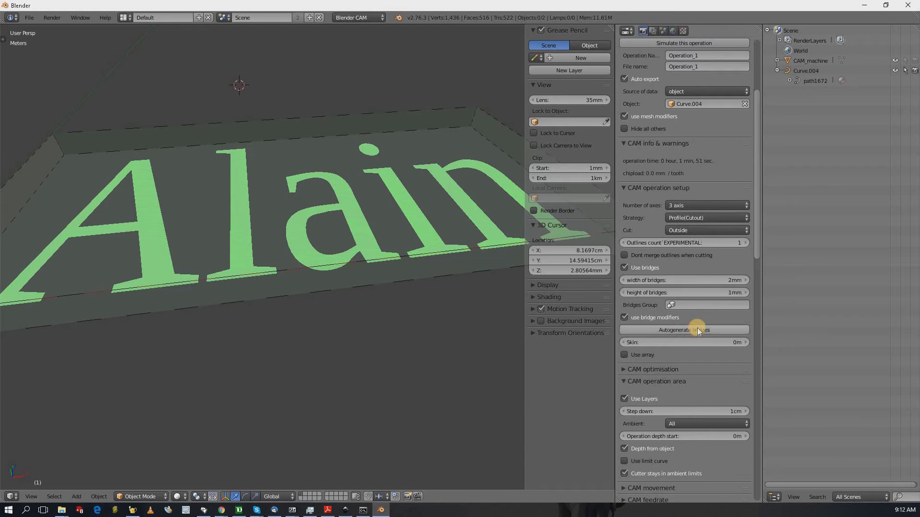
Autogenerate bridges, view the letters from the top, and nudge two bridges near the A
{"action": "left_click", "coordinate": [697, 328]}
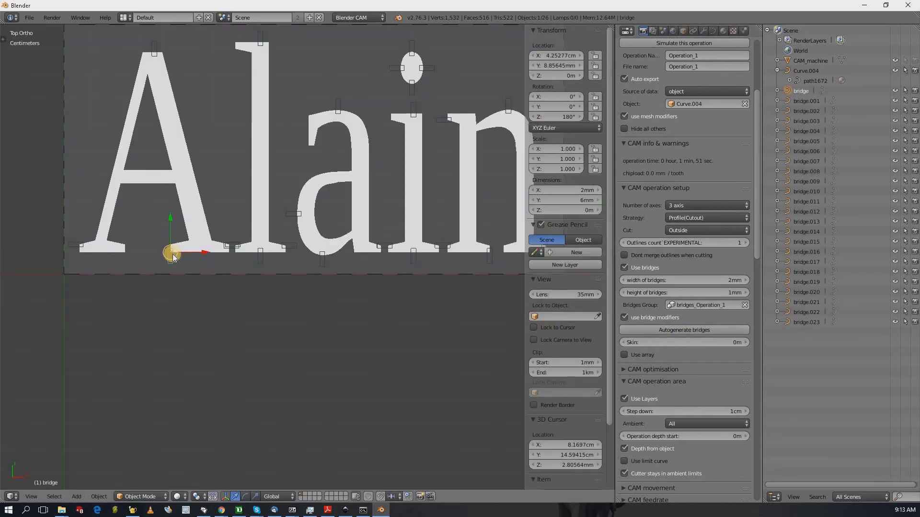
{"action": "key", "text": "KP_7"}
{"action": "left_click_drag", "start_coordinate": [204, 255], "coordinate": [209, 251]}
{"action": "left_click", "coordinate": [77, 248]}
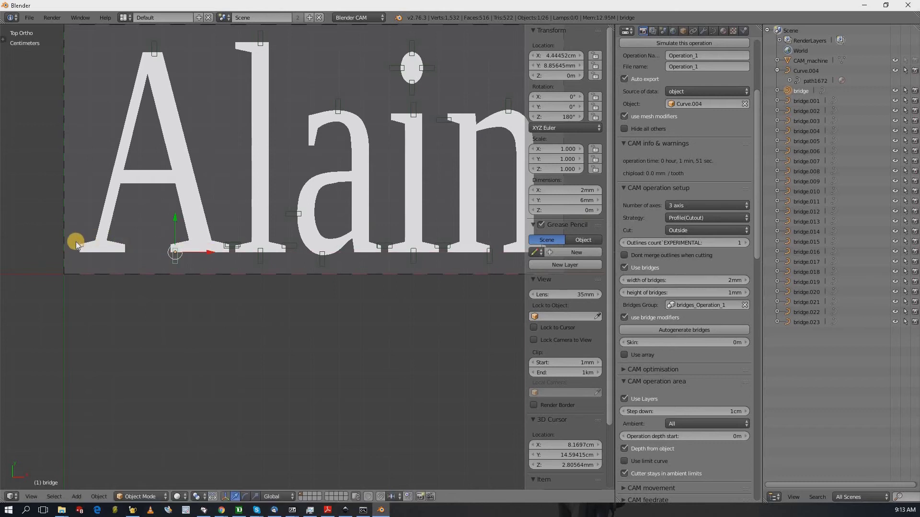
{"action": "right_click", "coordinate": [76, 241]}
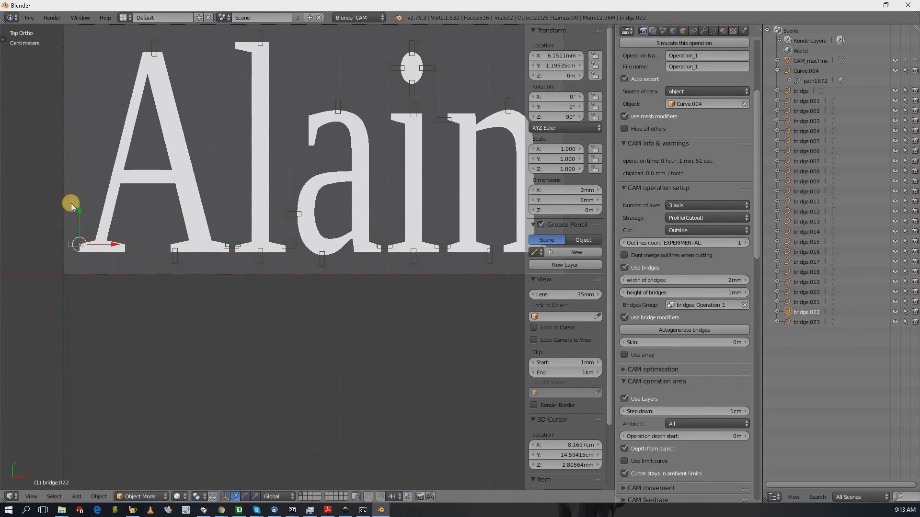
{"action": "left_click_drag", "start_coordinate": [79, 210], "coordinate": [81, 210]}
Delete both bridges on the dot of the i
{"action": "right_click", "coordinate": [431, 68]}
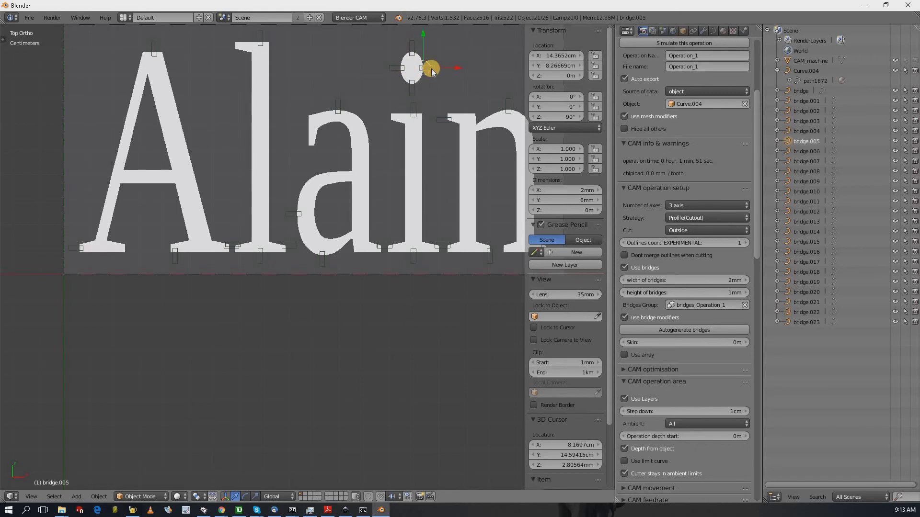
{"action": "key", "text": "x"}
{"action": "left_click", "coordinate": [395, 68]}
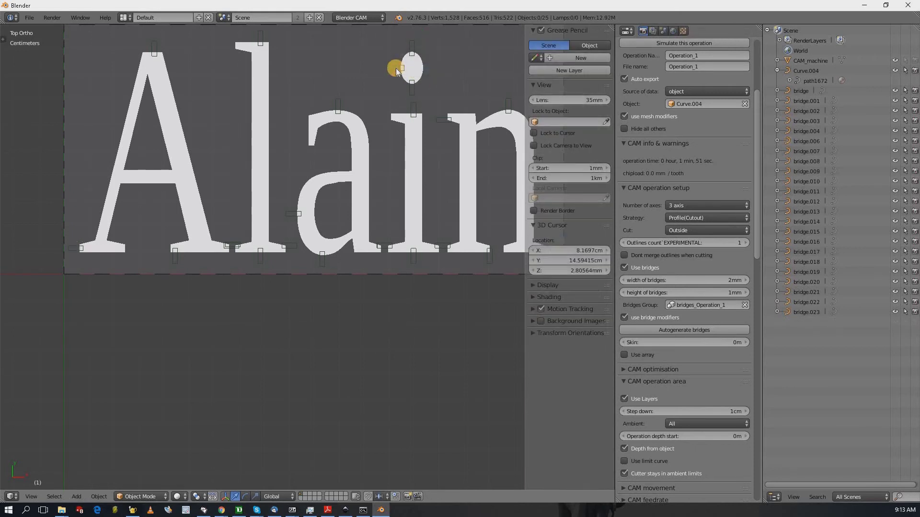
{"action": "right_click", "coordinate": [395, 68]}
{"action": "key", "text": "x"}
{"action": "left_click", "coordinate": [396, 68]}
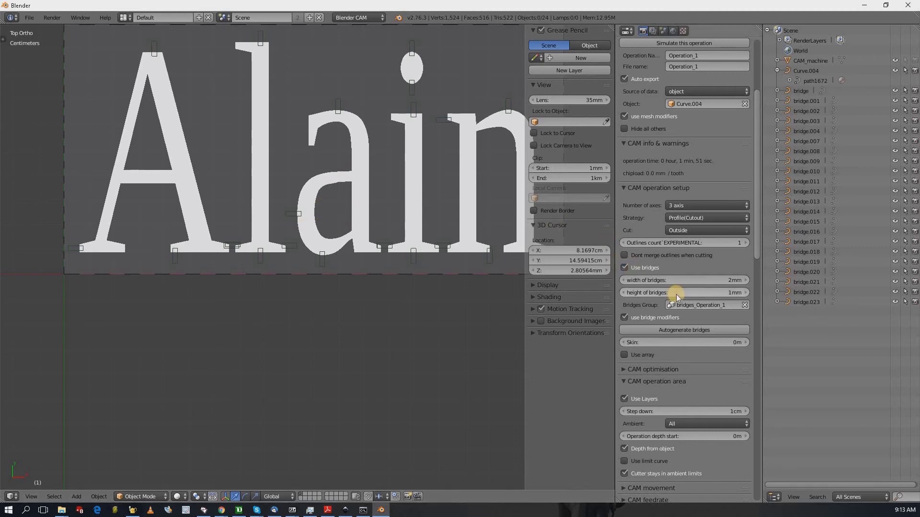
Regenerate the bridges and slide the bridge beside the a to the right along X
{"action": "left_click", "coordinate": [694, 328]}
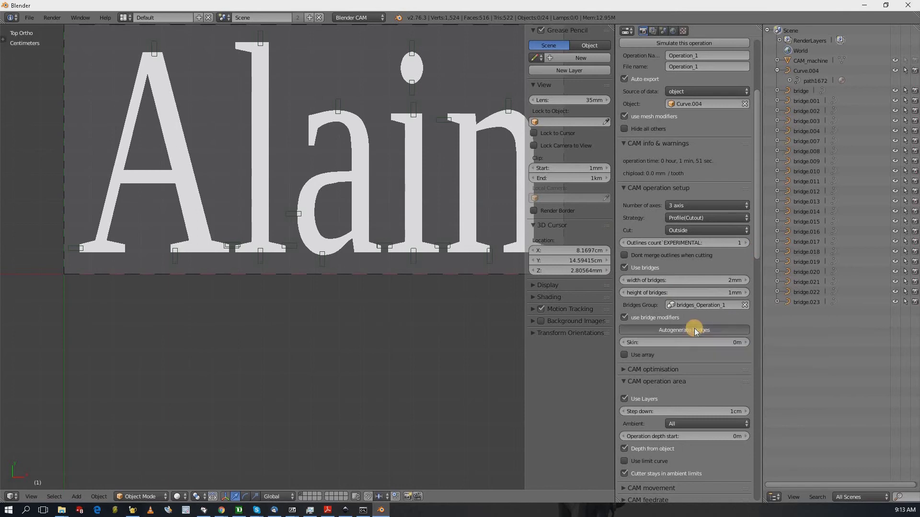
{"action": "right_click", "coordinate": [294, 215]}
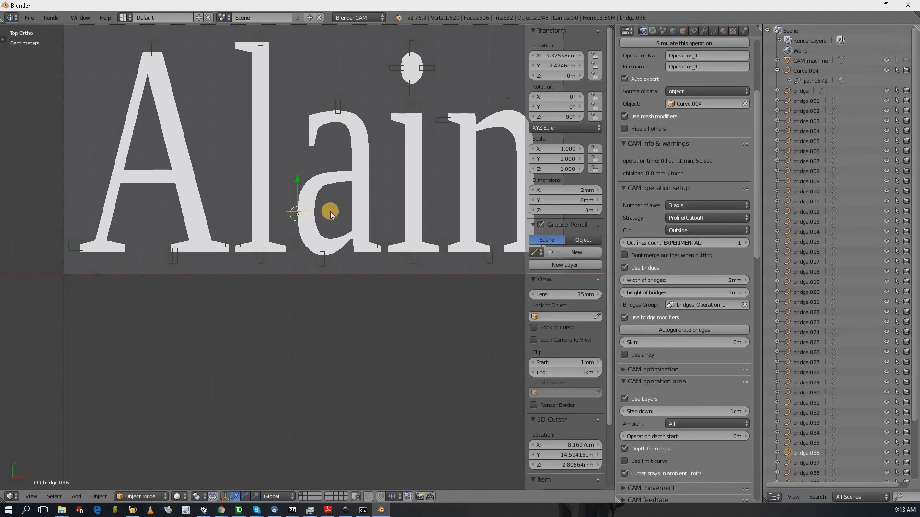
{"action": "key", "text": "g"}
{"action": "key", "text": "x"}
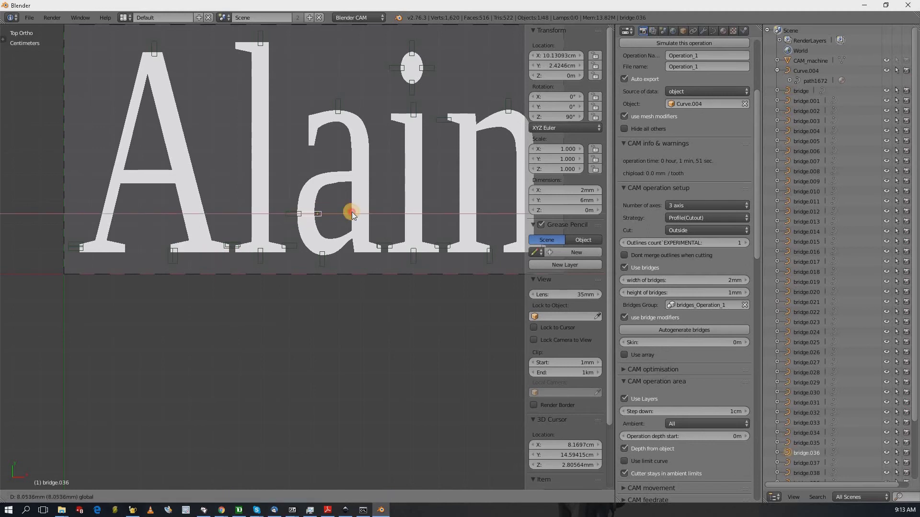
{"action": "left_click", "coordinate": [350, 213]}
Shift the next bridge near the a along X, then raise it up the a along Y
{"action": "right_click", "coordinate": [322, 257]}
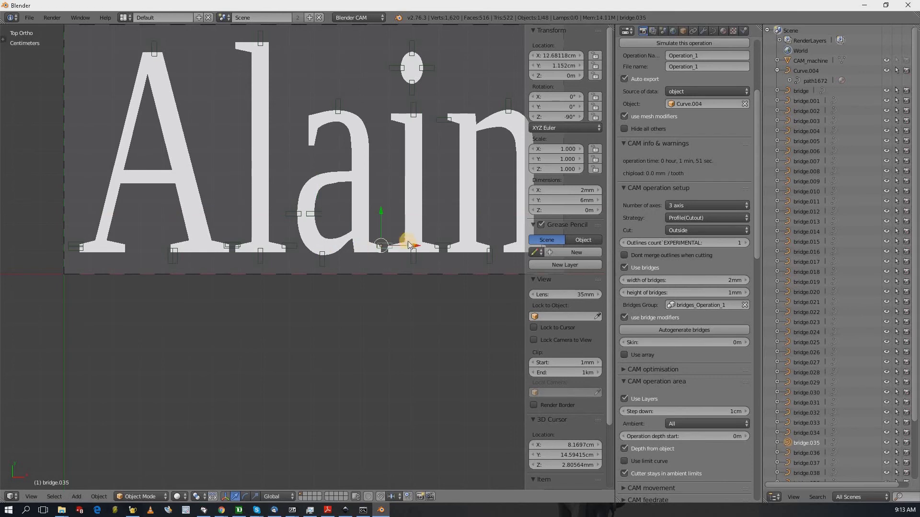
{"action": "key", "text": "g"}
{"action": "key", "text": "x"}
{"action": "left_click", "coordinate": [353, 213]}
{"action": "key", "text": "g"}
{"action": "key", "text": "y"}
{"action": "left_click", "coordinate": [378, 211]}
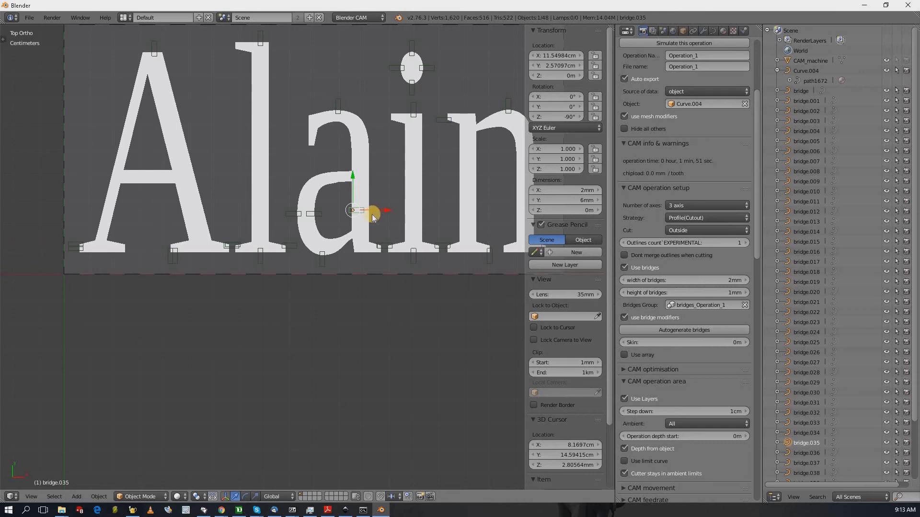
Lower the top bridge down the A and move the bottom-left bridge onto the A's left stroke
{"action": "right_click", "coordinate": [154, 47]}
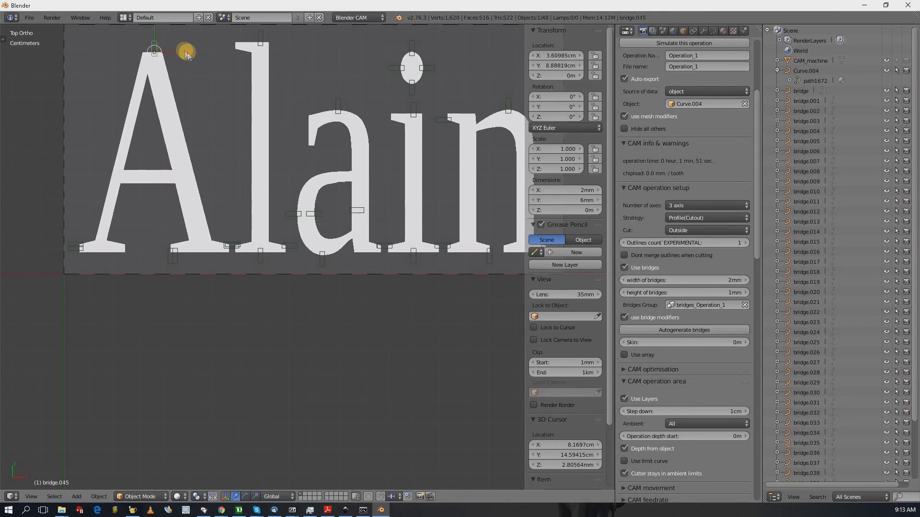
{"action": "key", "text": "g"}
{"action": "key", "text": "y"}
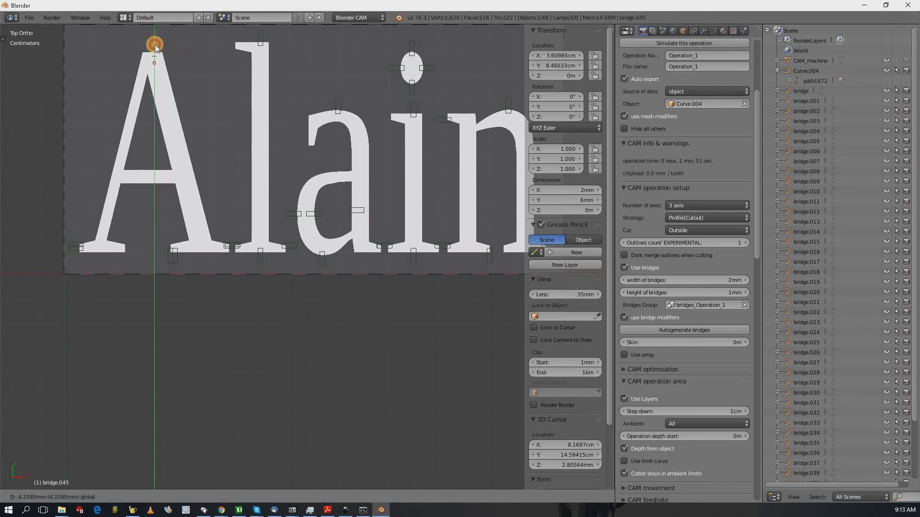
{"action": "left_click", "coordinate": [160, 80]}
{"action": "right_click", "coordinate": [77, 245]}
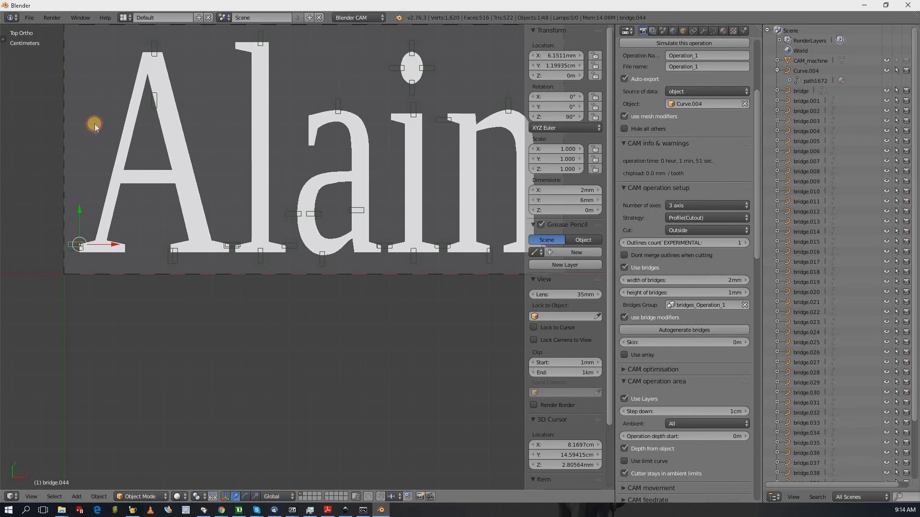
{"action": "key", "text": "g"}
{"action": "key", "text": "y"}
{"action": "left_click", "coordinate": [117, 170]}
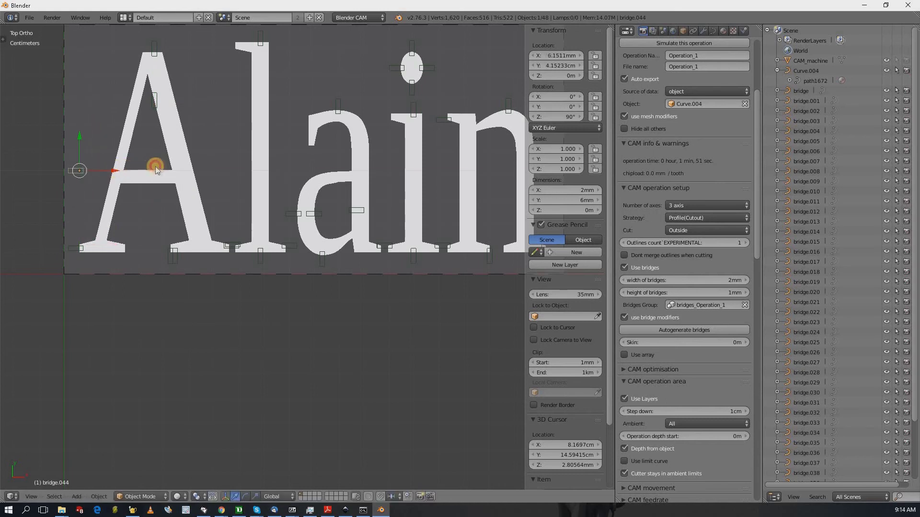
{"action": "key", "text": "g"}
{"action": "key", "text": "x"}
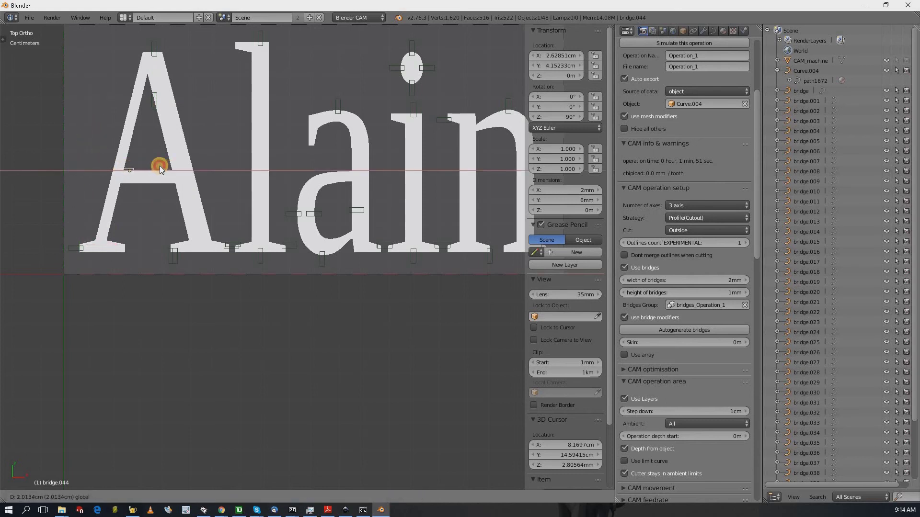
{"action": "left_click", "coordinate": [189, 167]}
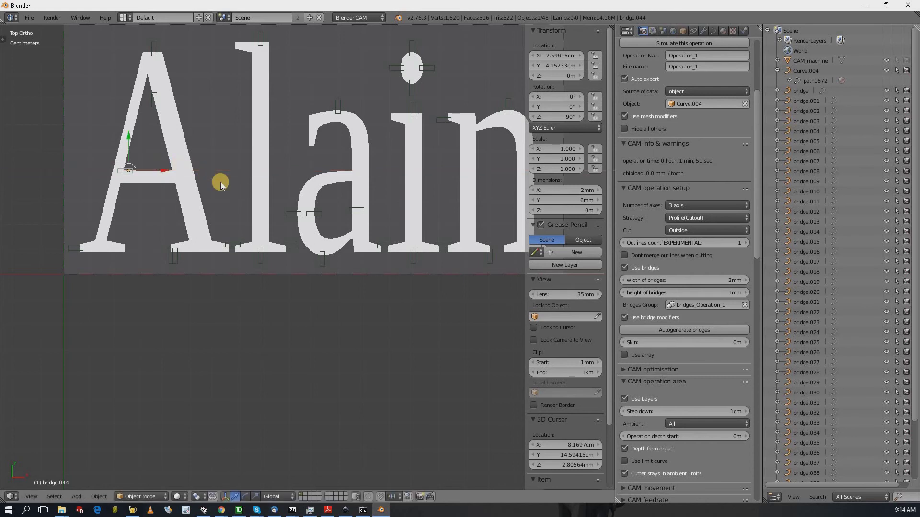
Raise the A's bottom bridge up to its crossbar and nudge it slightly left
{"action": "right_click", "coordinate": [169, 254]}
{"action": "key", "text": "g"}
{"action": "key", "text": "y"}
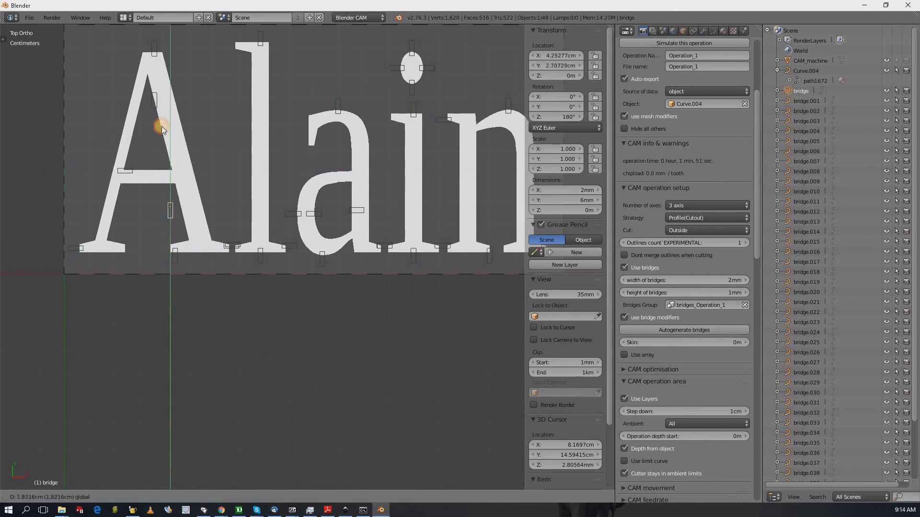
{"action": "left_click", "coordinate": [169, 164]}
{"action": "left_click_drag", "start_coordinate": [195, 168], "coordinate": [187, 166]}
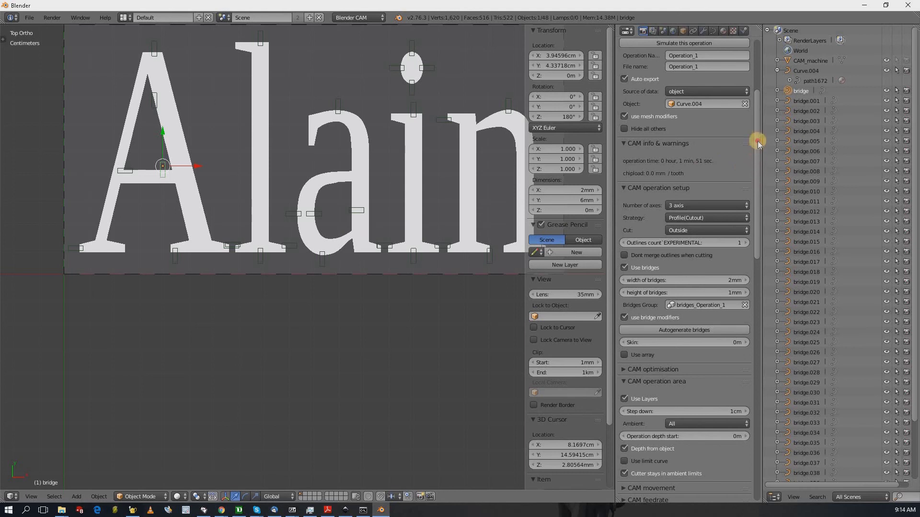
{"action": "scroll", "coordinate": [757, 141], "scroll_direction": "up", "scroll_amount": 6}
{"action": "left_click", "coordinate": [679, 153]}
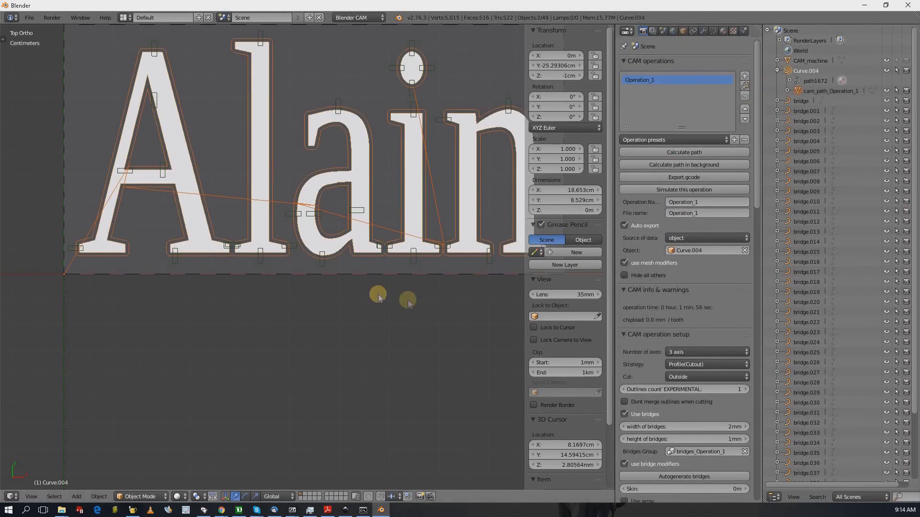
{"action": "mouse_move", "coordinate": [243, 232]}
{"action": "middle_mouse_down"}
{"action": "mouse_move", "coordinate": [245, 171]}
{"action": "mouse_move", "coordinate": [173, 220]}
{"action": "middle_mouse_up"}
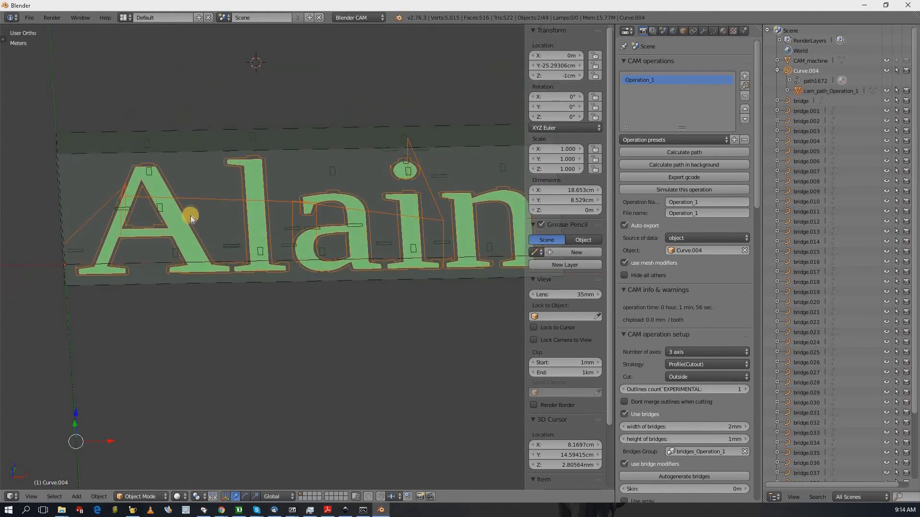
{"action": "middle_click_drag", "start_coordinate": [190, 214], "coordinate": [155, 229]}
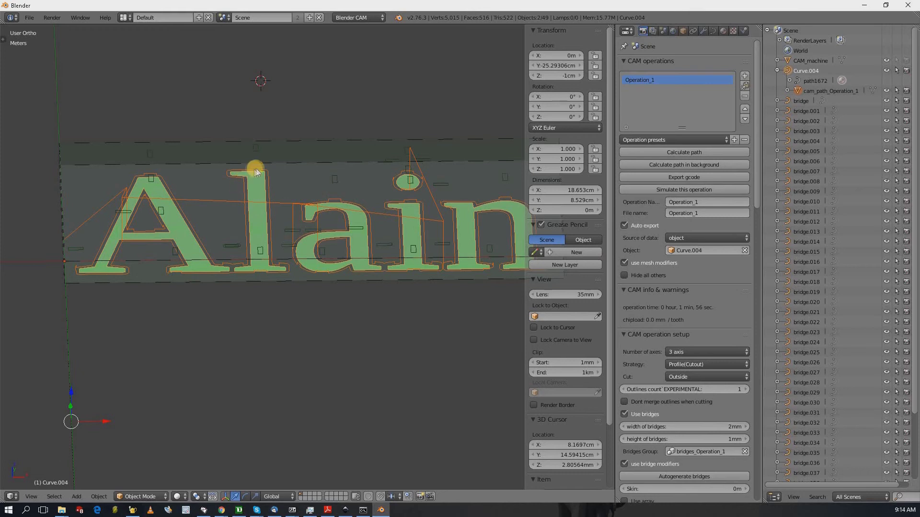
{"action": "scroll", "coordinate": [349, 225], "scroll_direction": "up", "scroll_amount": 5}
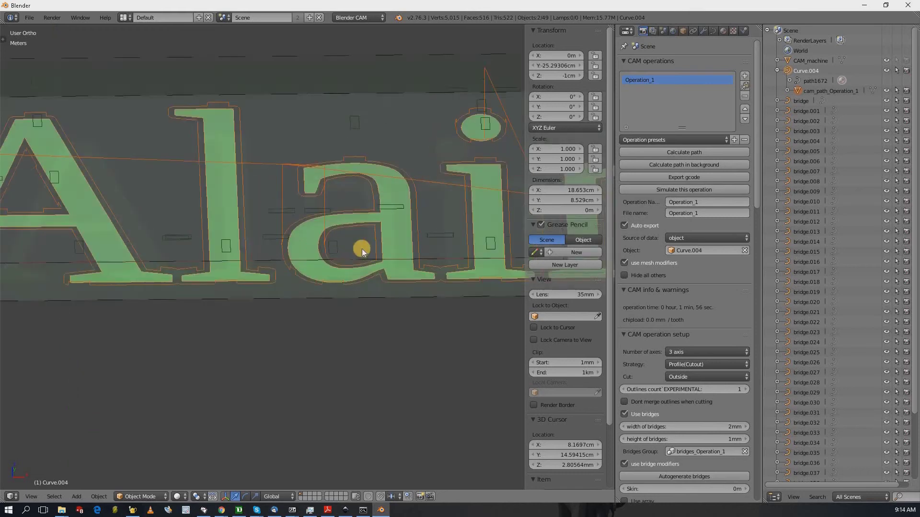
{"action": "middle_click_drag", "start_coordinate": [401, 258], "coordinate": [279, 255]}
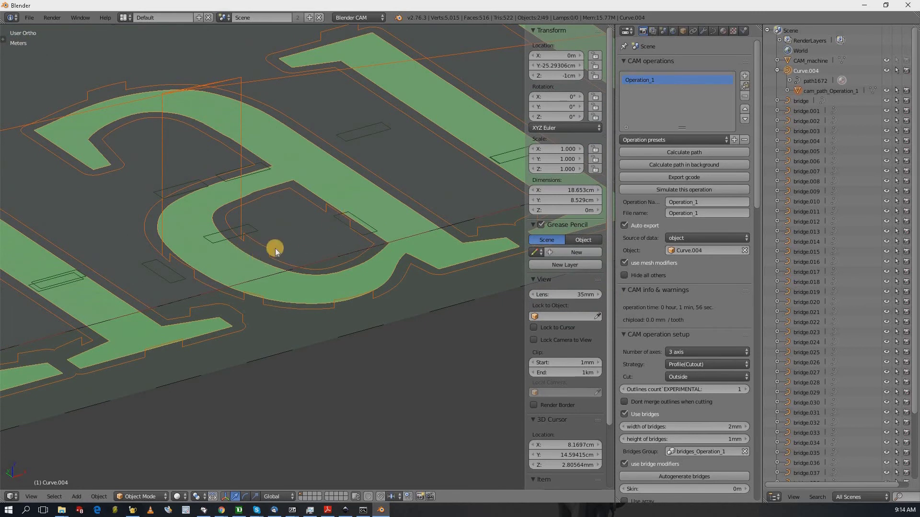
{"action": "middle_click_drag", "start_coordinate": [275, 249], "coordinate": [319, 245]}
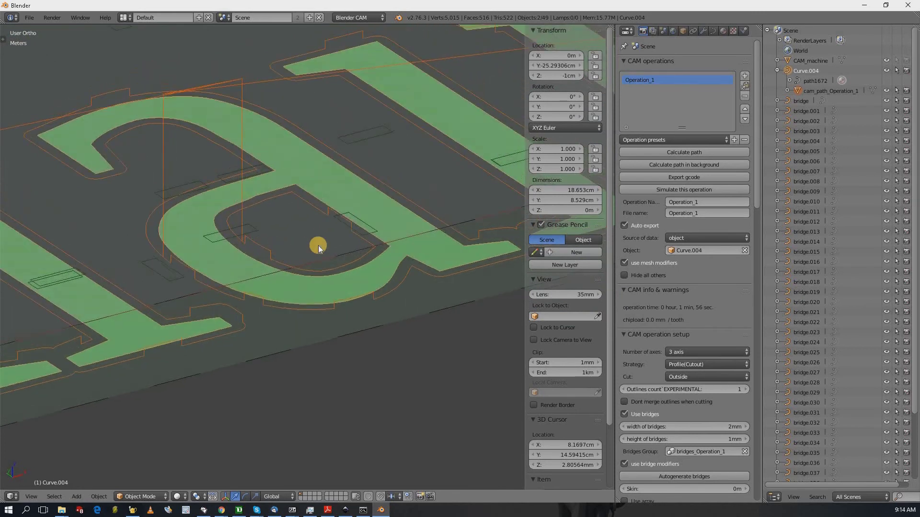
{"action": "scroll", "coordinate": [335, 247], "scroll_direction": "down", "scroll_amount": 3}
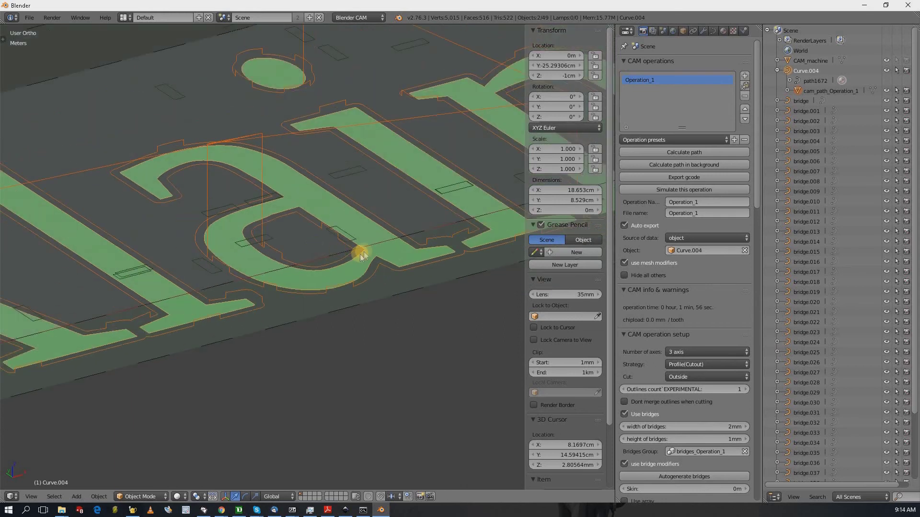
{"action": "middle_click_drag", "start_coordinate": [334, 259], "coordinate": [494, 279]}
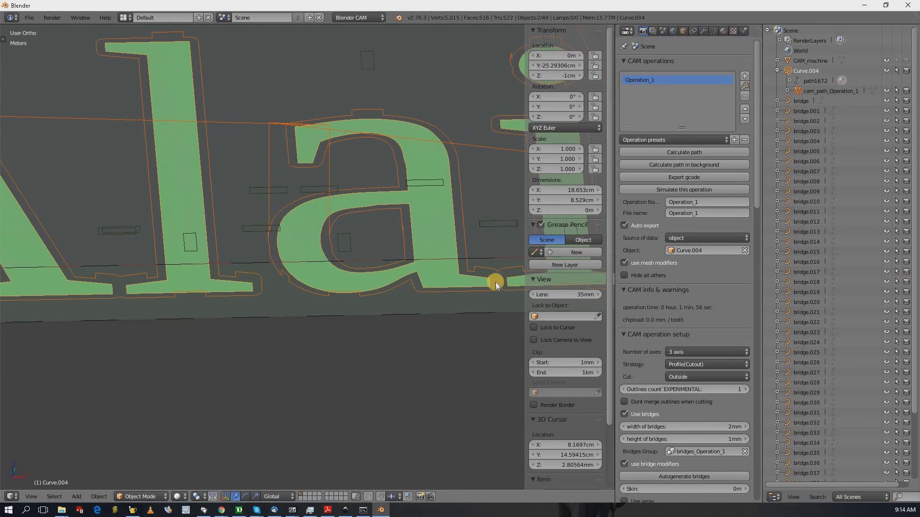
{"action": "left_click_drag", "start_coordinate": [755, 179], "coordinate": [766, 324]}
Set the cutter diameter to 2mm and recalculate Operation_1's path, now estimating 2 min 2 sec
{"action": "left_click", "coordinate": [729, 295]}
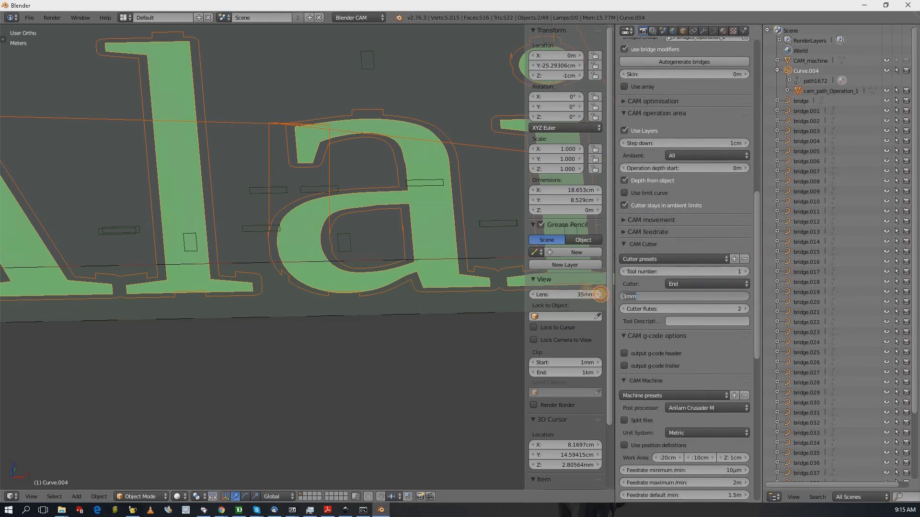
{"action": "type", "text": "2"}
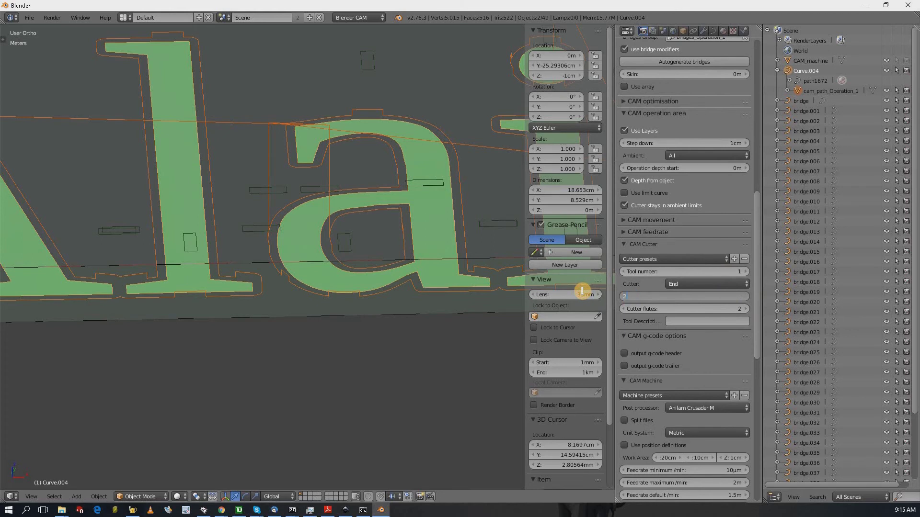
{"action": "type", "text": "mm"}
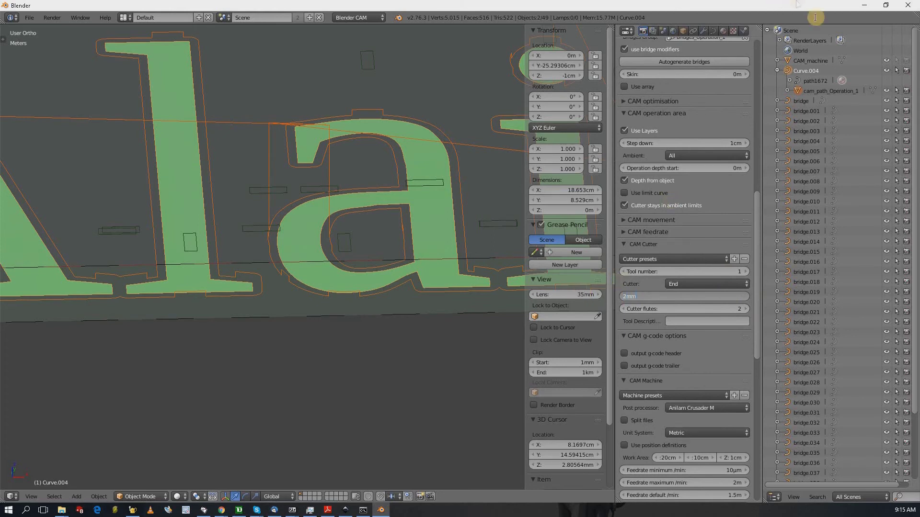
{"action": "left_click", "coordinate": [758, 214]}
{"action": "left_click_drag", "start_coordinate": [763, 133], "coordinate": [774, 59]}
{"action": "left_click", "coordinate": [699, 153]}
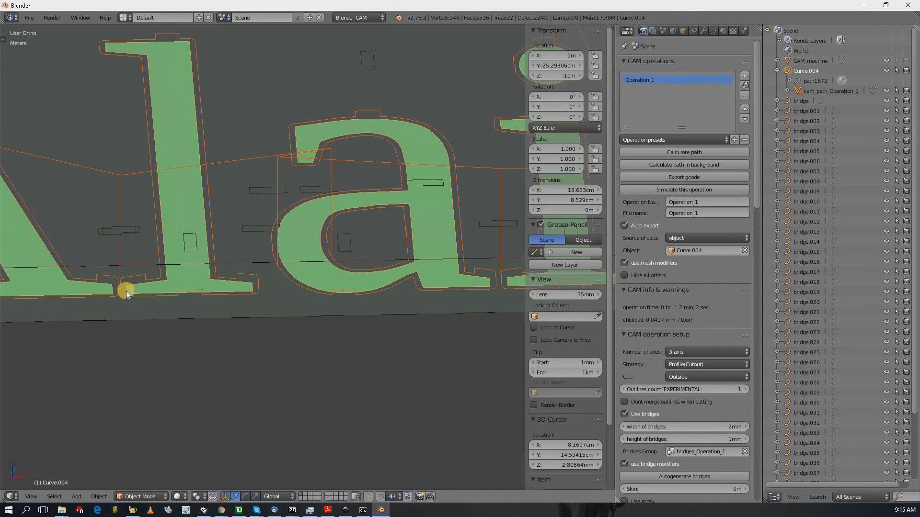
{"action": "scroll", "coordinate": [125, 298], "scroll_direction": "up", "scroll_amount": 3}
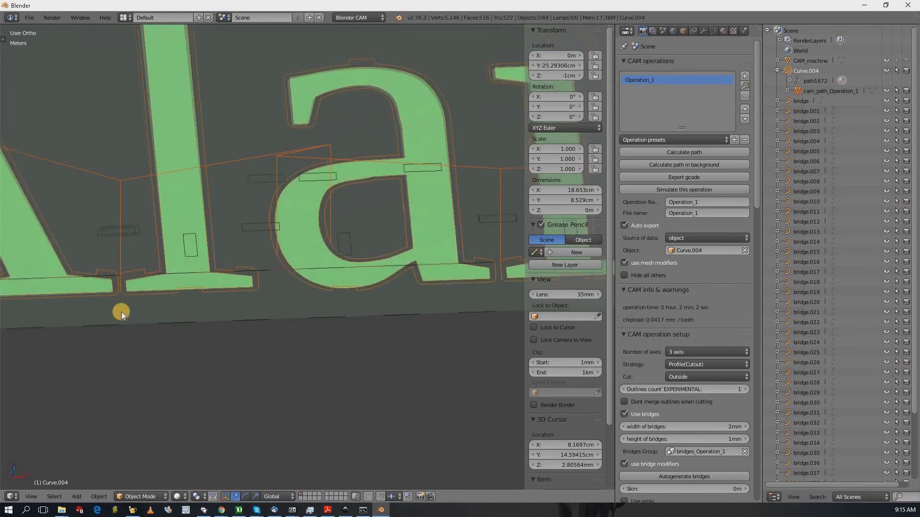
{"action": "scroll", "coordinate": [265, 267], "scroll_direction": "down", "scroll_amount": 3}
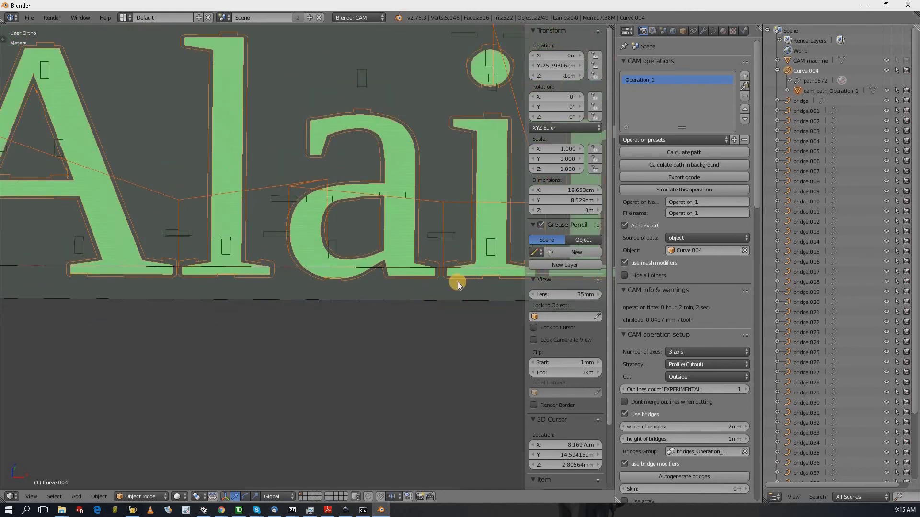
{"action": "scroll", "coordinate": [460, 282], "scroll_direction": "down", "scroll_amount": 1}
{"action": "scroll", "coordinate": [461, 282], "scroll_direction": "down", "scroll_amount": 2}
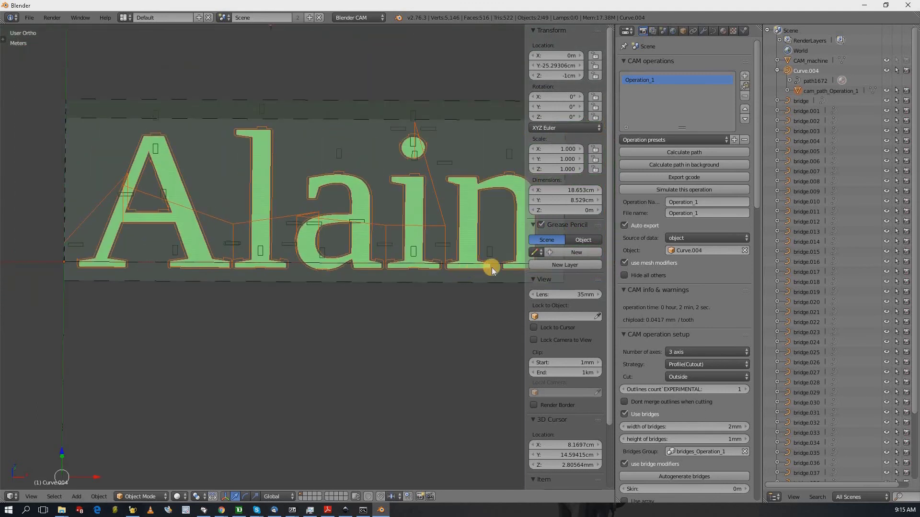
{"action": "mouse_move", "coordinate": [491, 267]}
{"action": "middle_mouse_down"}
{"action": "mouse_move", "coordinate": [427, 261]}
{"action": "mouse_move", "coordinate": [489, 267]}
{"action": "middle_mouse_up"}
{"action": "scroll", "coordinate": [406, 251], "scroll_direction": "up", "scroll_amount": 2}
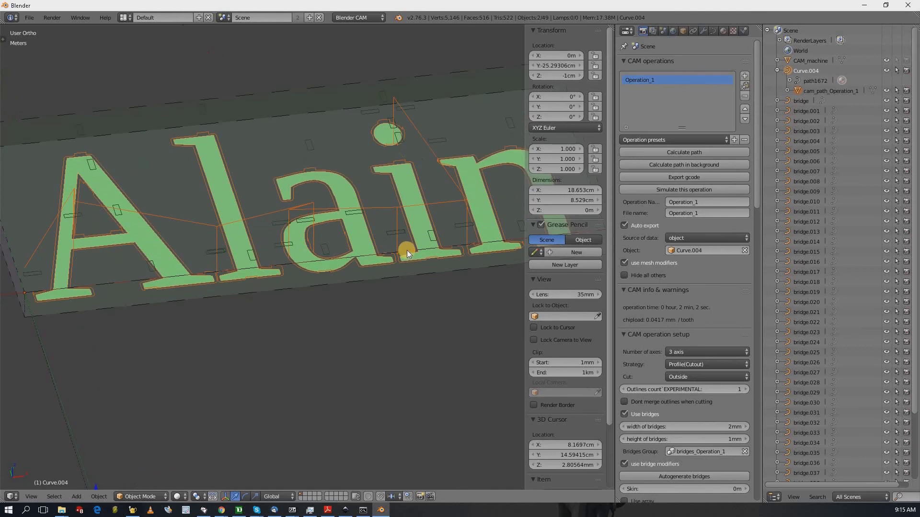
{"action": "scroll", "coordinate": [408, 249], "scroll_direction": "down", "scroll_amount": 1}
{"action": "middle_click_drag", "start_coordinate": [388, 247], "coordinate": [362, 243]}
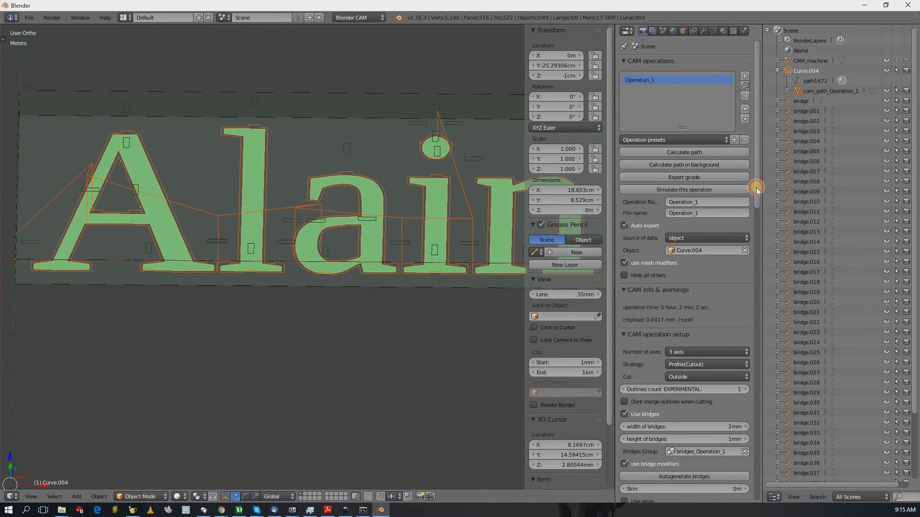
Choose the Axyz2 machine preset (LinuxCNC - EMC2 post processor, 50 × 50 × 10 cm area)
{"action": "scroll", "coordinate": [639, 229], "scroll_direction": "down", "scroll_amount": 5}
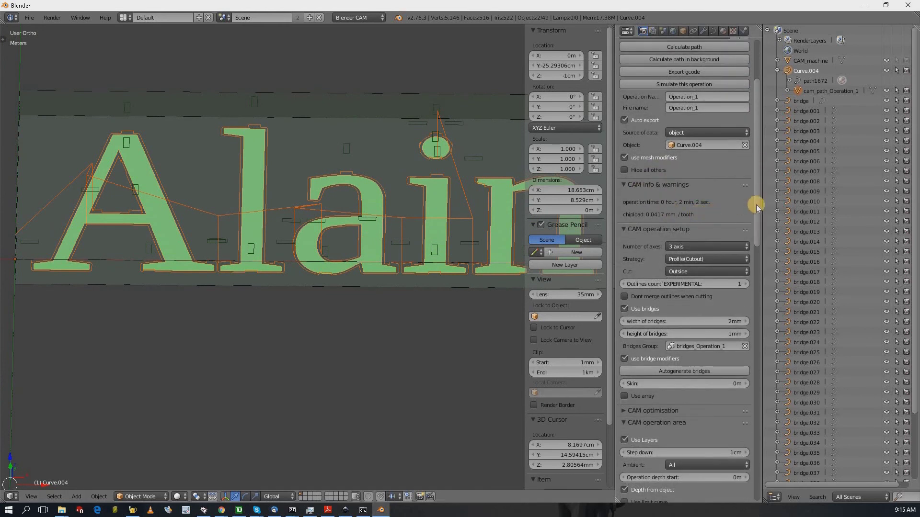
{"action": "left_click_drag", "start_coordinate": [756, 206], "coordinate": [760, 321]}
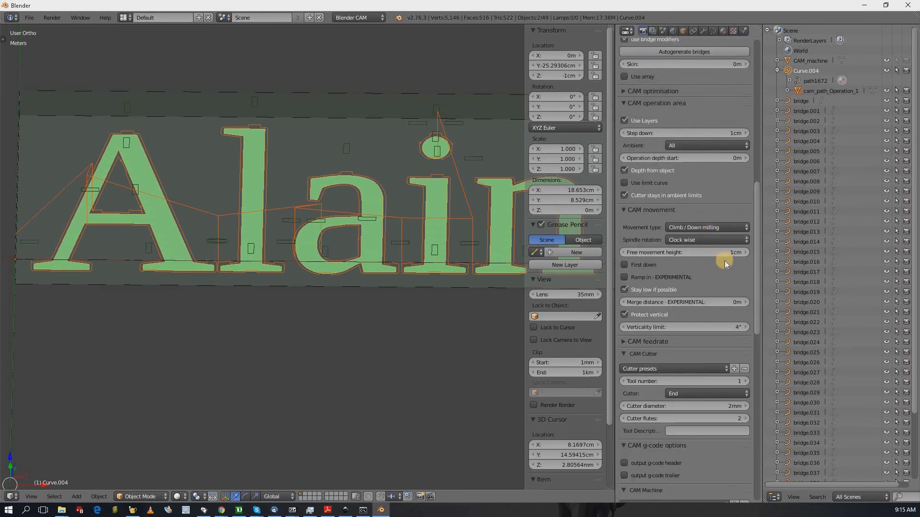
{"action": "scroll", "coordinate": [724, 261], "scroll_direction": "down", "scroll_amount": 10}
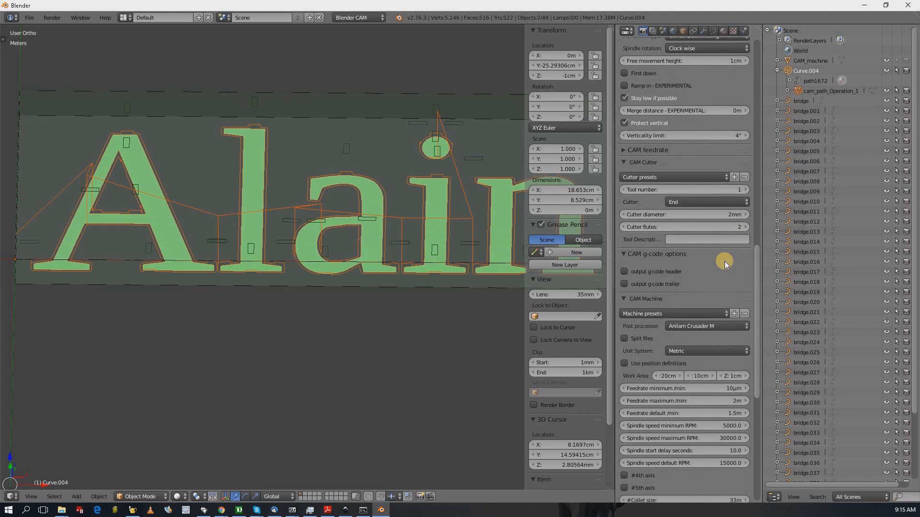
{"action": "left_click", "coordinate": [710, 313]}
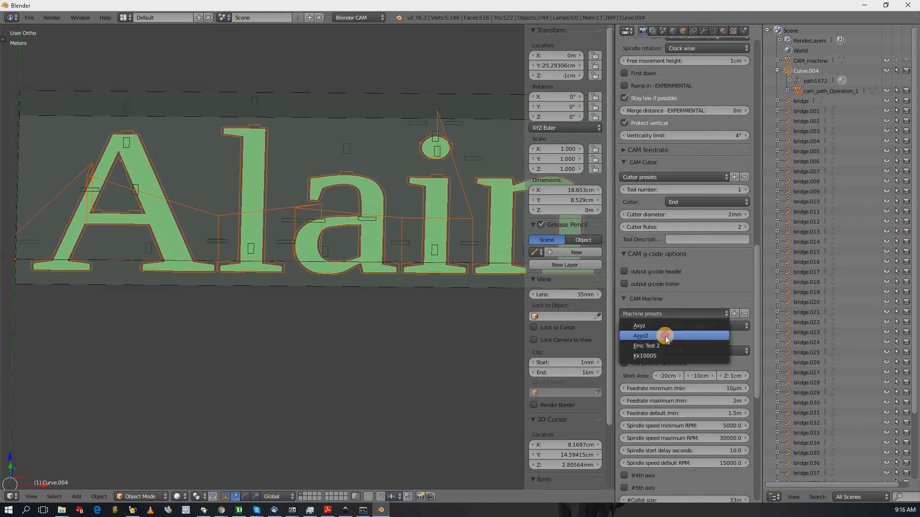
{"action": "left_click", "coordinate": [705, 335]}
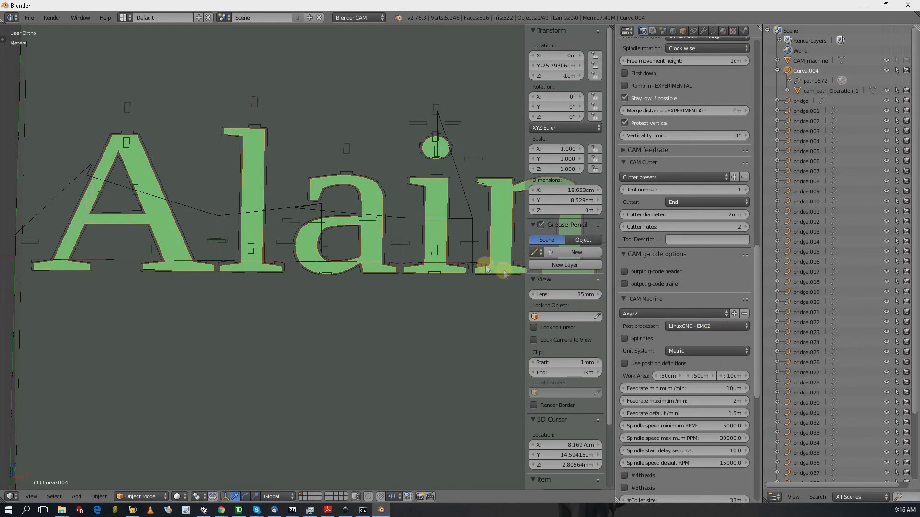
{"action": "scroll", "coordinate": [470, 260], "scroll_direction": "down", "scroll_amount": 6}
{"action": "scroll", "coordinate": [470, 260], "scroll_direction": "up", "scroll_amount": 1}
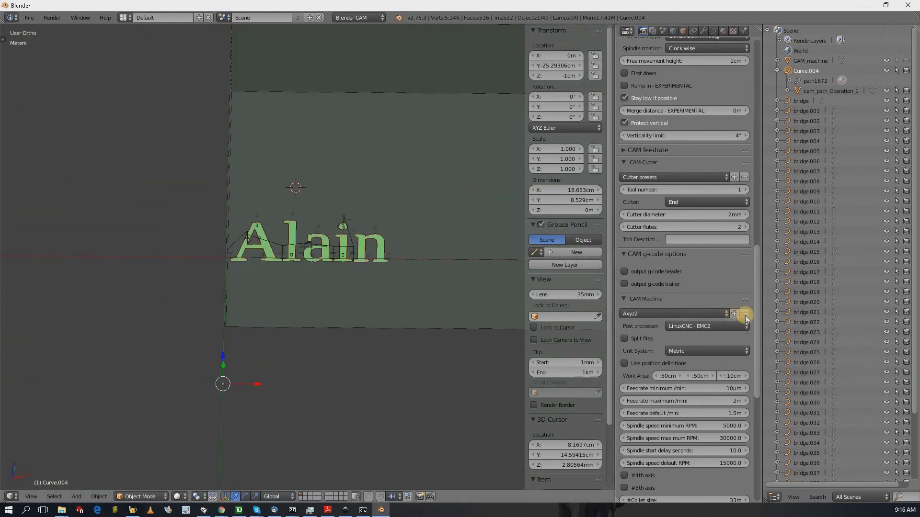
Set the feedrate to 1.5m per minute, cutting the estimate to 1 min 26 sec
{"action": "scroll", "coordinate": [755, 336], "scroll_direction": "up", "scroll_amount": 8}
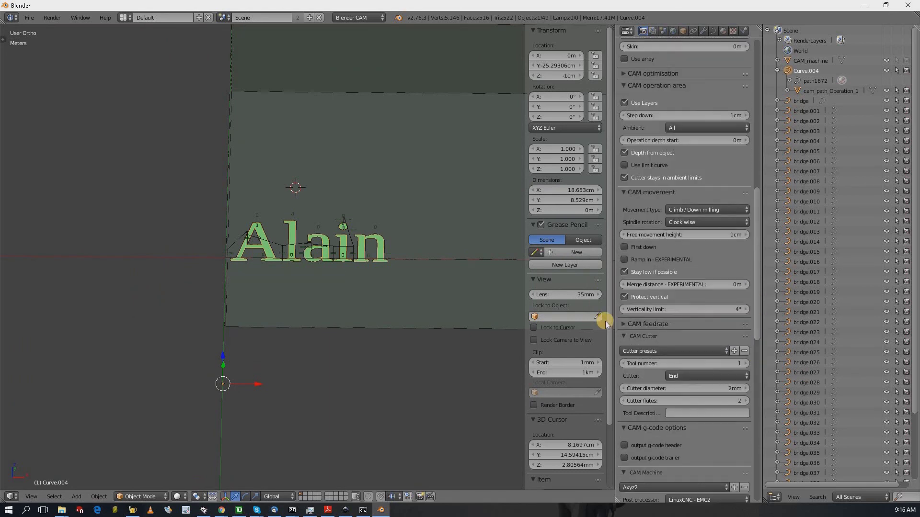
{"action": "left_click", "coordinate": [670, 324]}
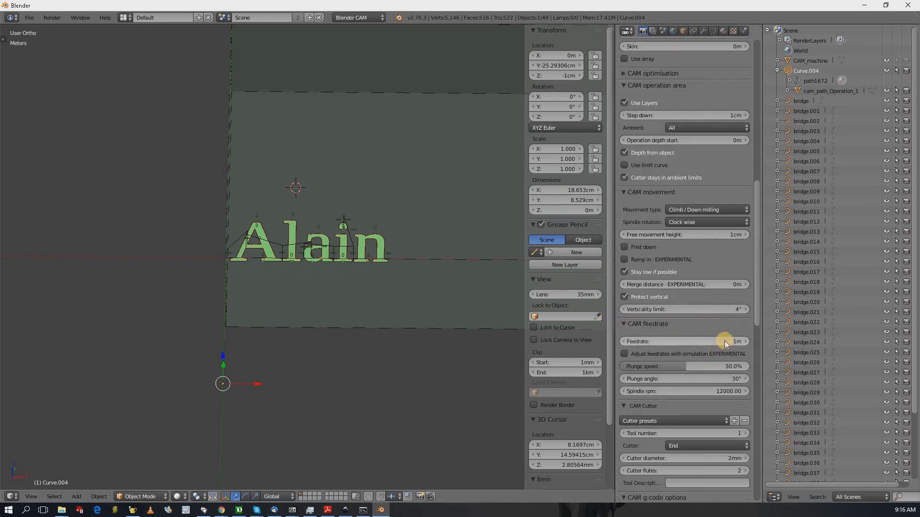
{"action": "left_click", "coordinate": [723, 341]}
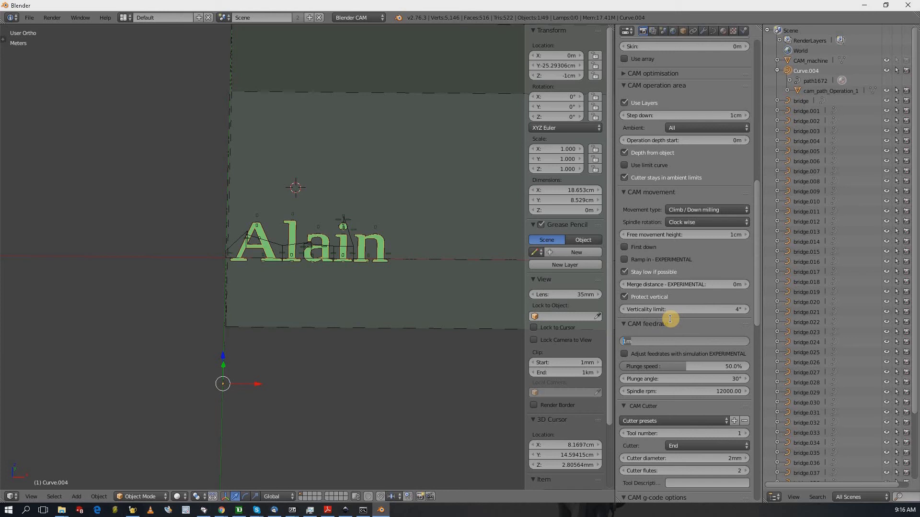
{"action": "type", "text": "1"}
{"action": "key", "text": "Return"}
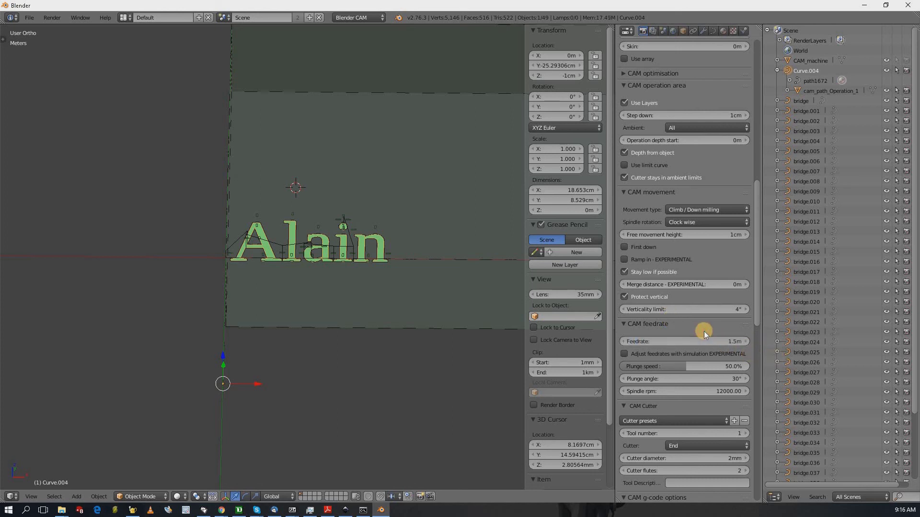
{"action": "scroll", "coordinate": [703, 331], "scroll_direction": "up", "scroll_amount": 10}
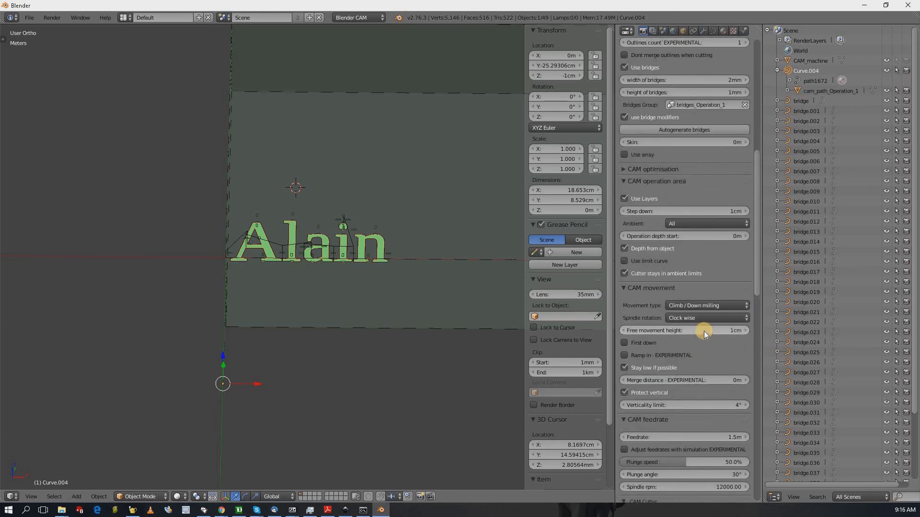
{"action": "scroll", "coordinate": [704, 324], "scroll_direction": "up", "scroll_amount": 6}
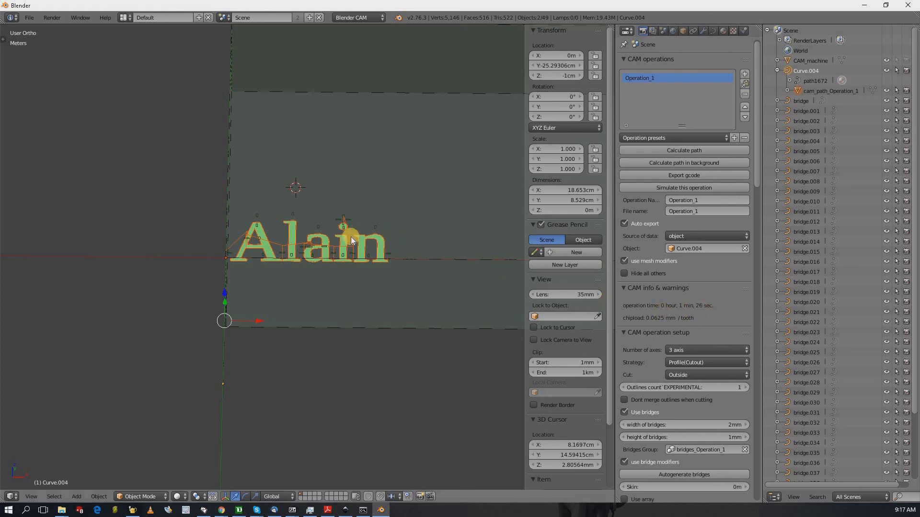
{"action": "scroll", "coordinate": [387, 237], "scroll_direction": "up", "scroll_amount": 4}
Set the output file name to 'alain', recalculate the path to write its G-code, and bring up File Explorer
{"action": "middle_click_drag", "start_coordinate": [388, 246], "coordinate": [387, 256]}
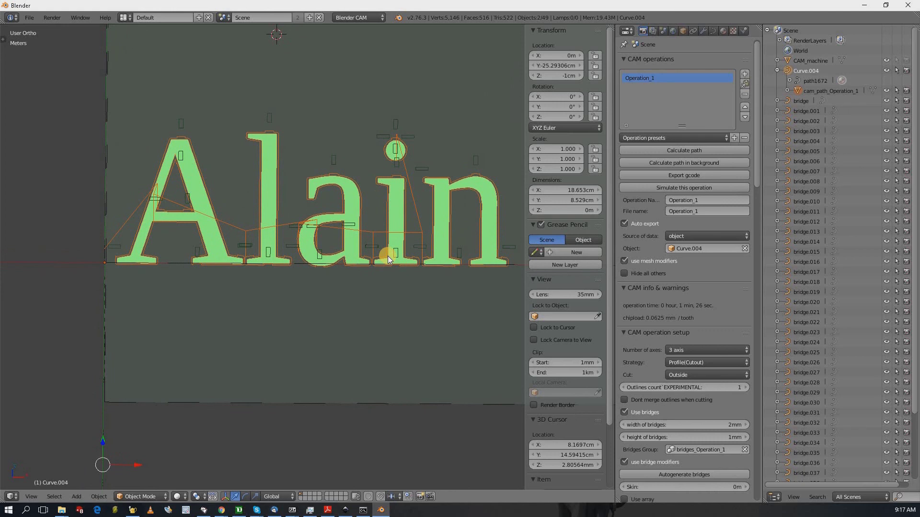
{"action": "left_click", "coordinate": [705, 210]}
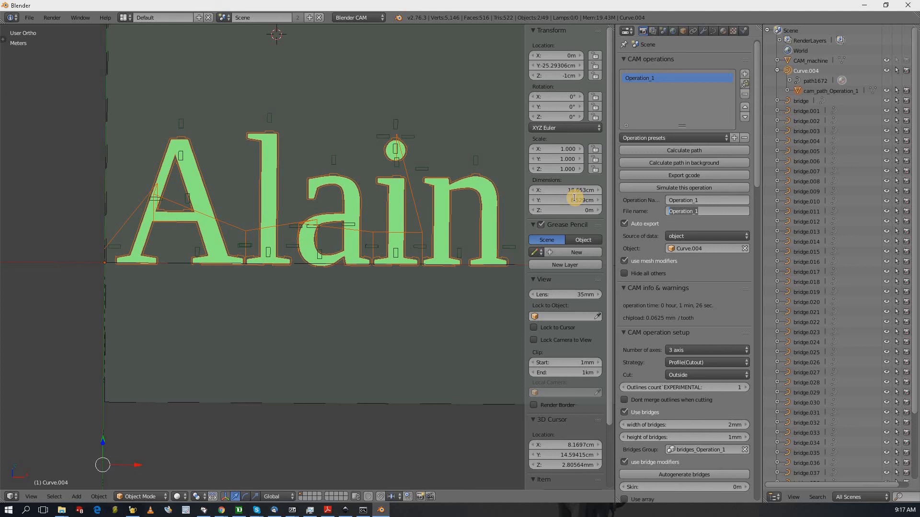
{"action": "type", "text": "alain"}
{"action": "key", "text": "Return"}
{"action": "left_click", "coordinate": [688, 150]}
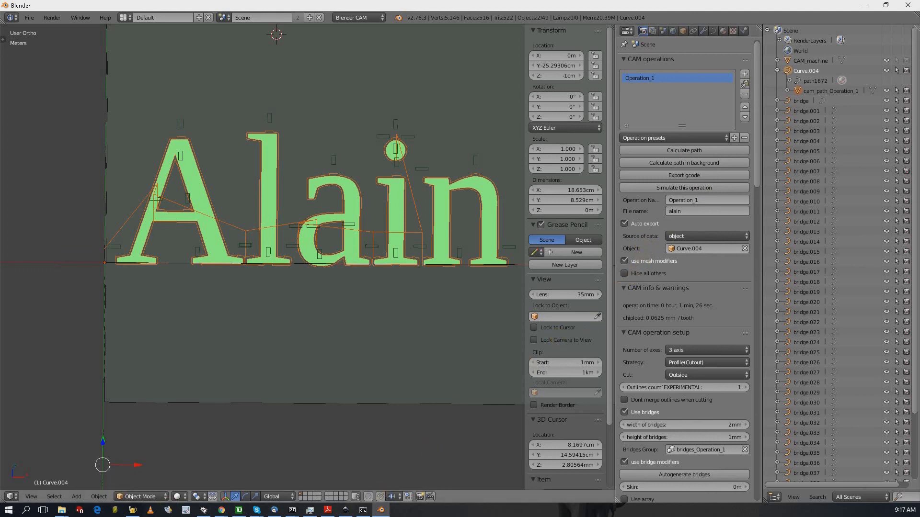
{"action": "left_click", "coordinate": [61, 510]}
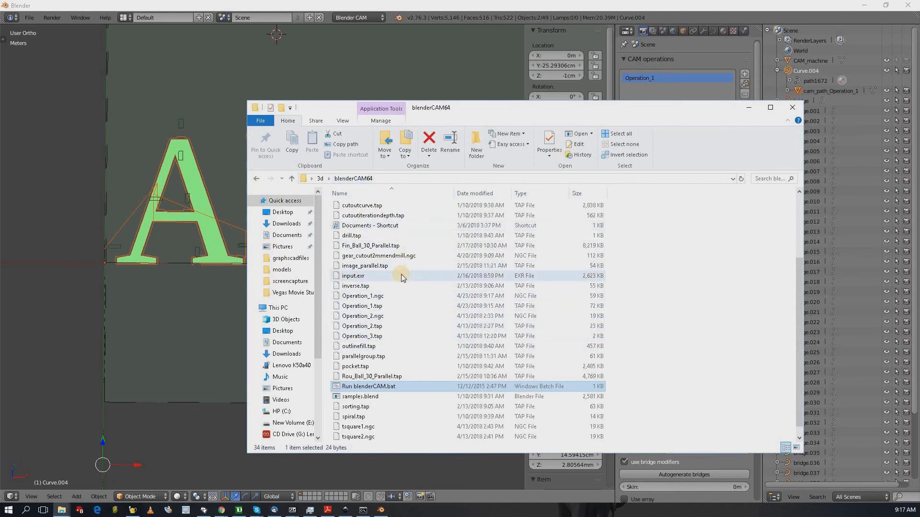
Locate and select alain.ngc (59 KB) in blenderCAM64, then switch back to Blender
{"action": "scroll", "coordinate": [401, 277], "scroll_direction": "up", "scroll_amount": 3}
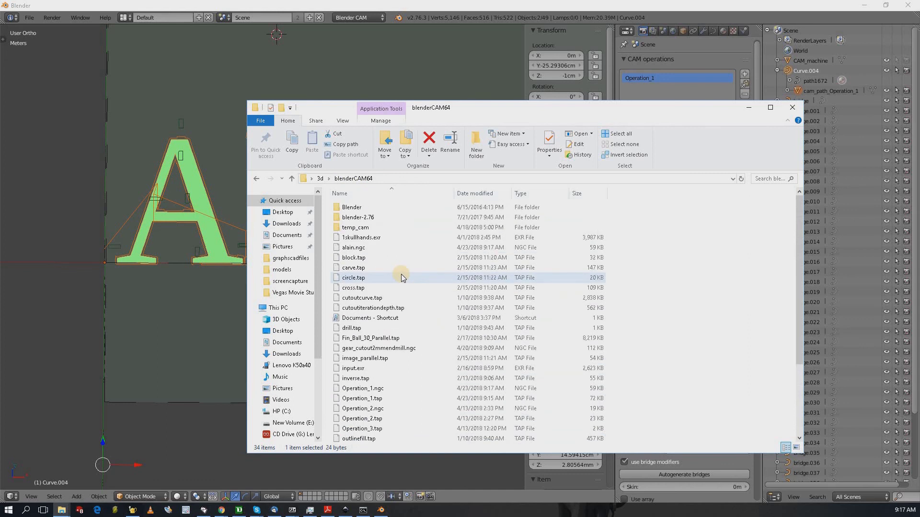
{"action": "left_click", "coordinate": [355, 249]}
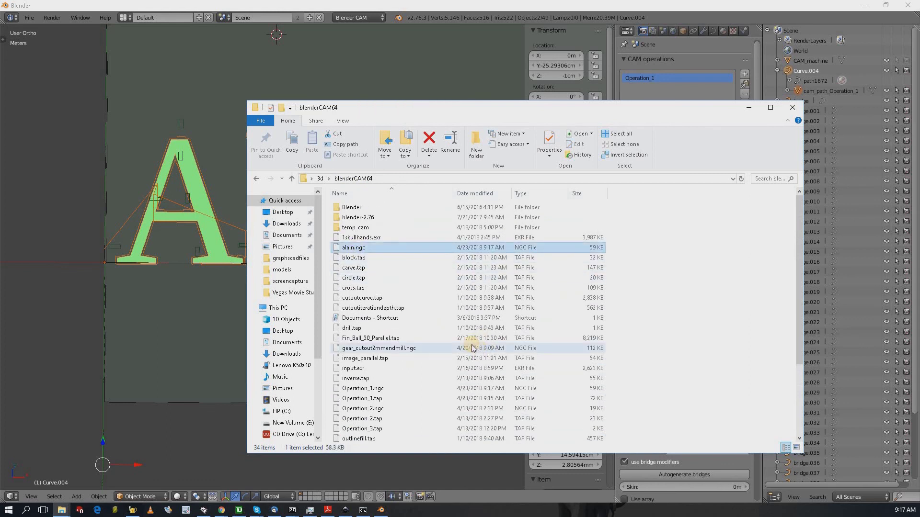
{"action": "key", "text": "alt+Tab"}
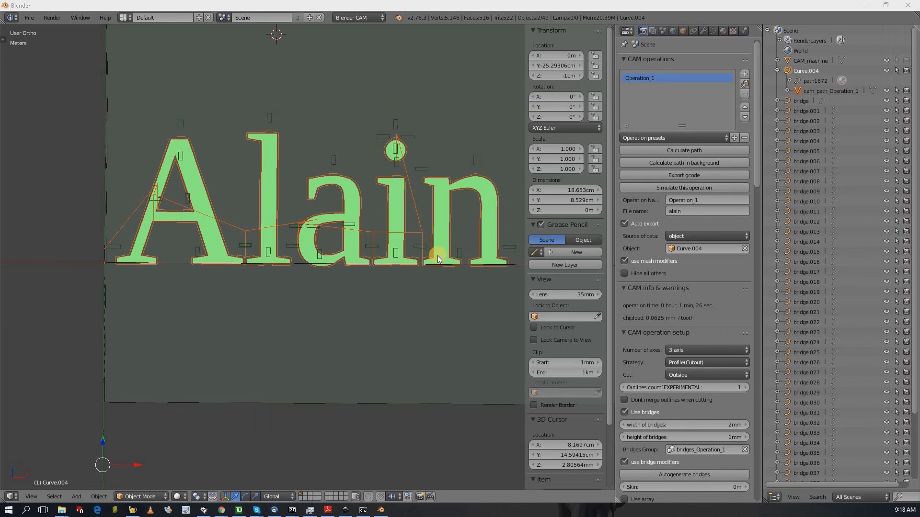